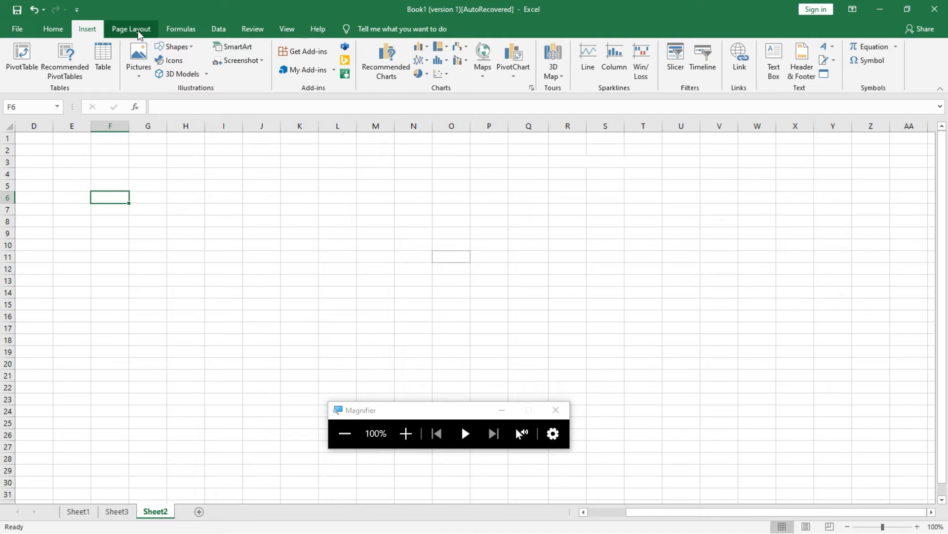
Step: Apply the Basis theme to the workbook
click(139, 34)
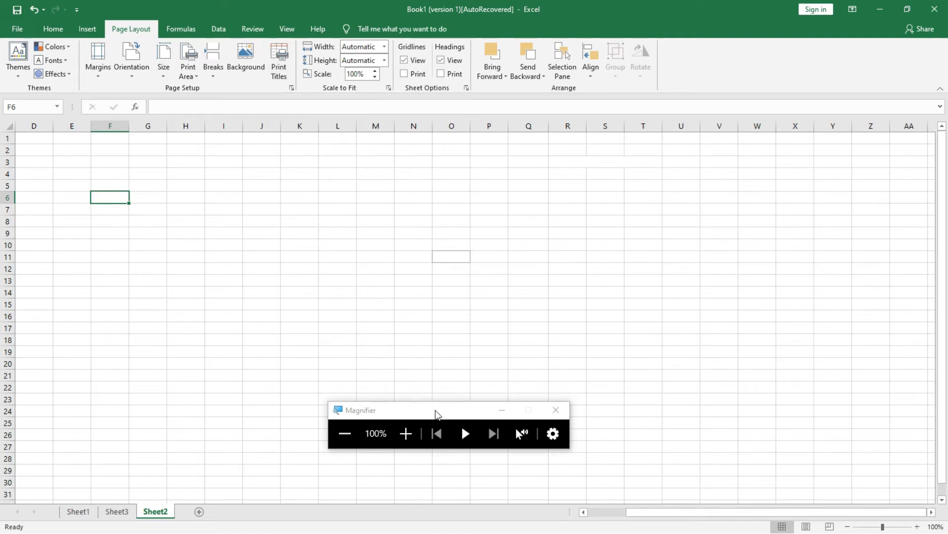
drag(434, 415, 383, 384)
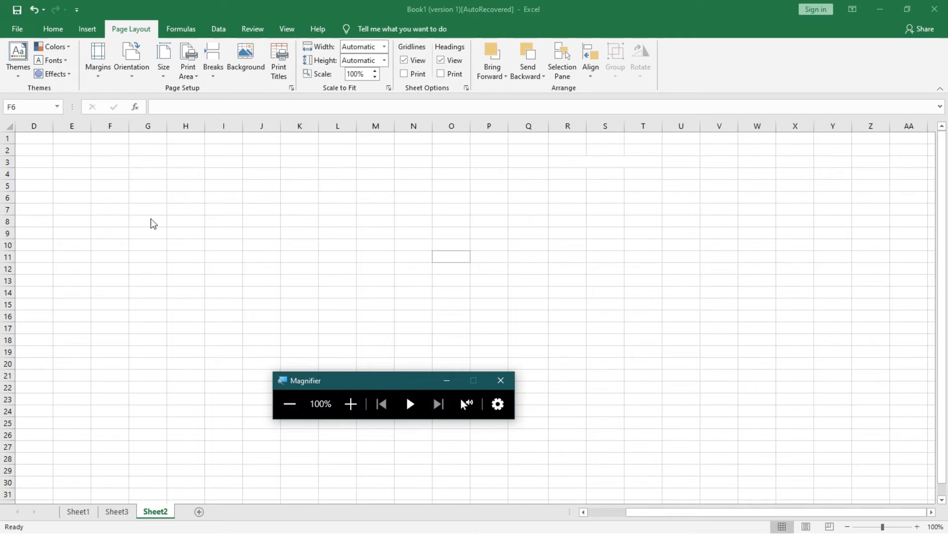
click(350, 404)
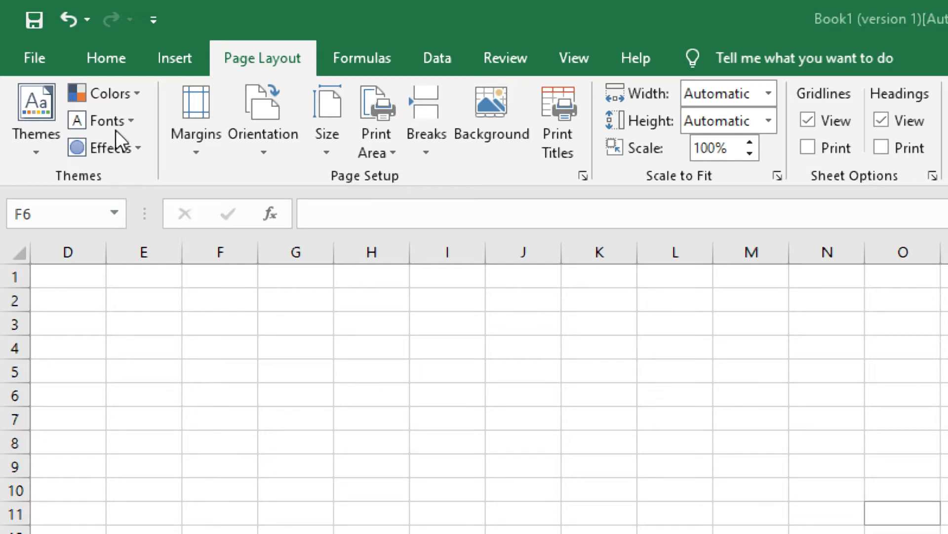
click(39, 150)
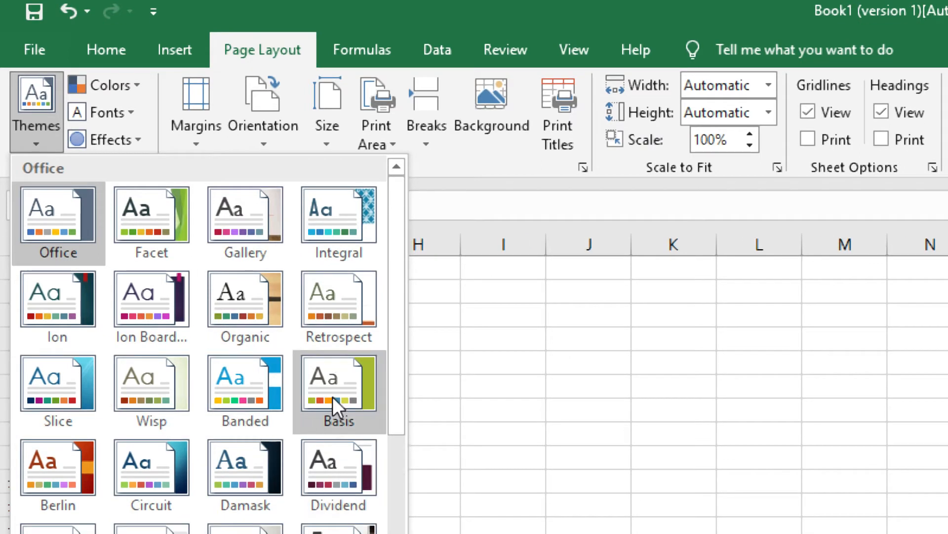
click(339, 398)
Step: Review the available theme colour sets, theme font sets and theme effects without applying any
click(137, 91)
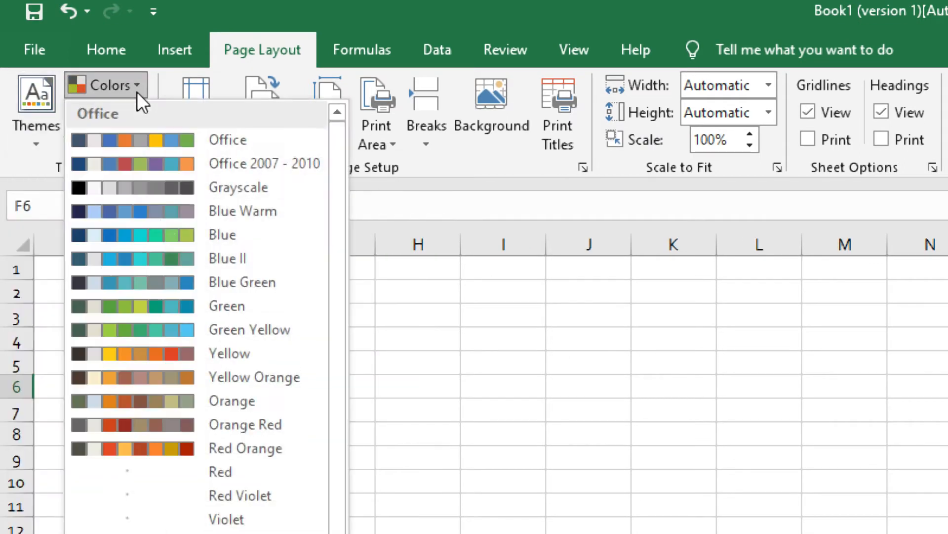
click(529, 430)
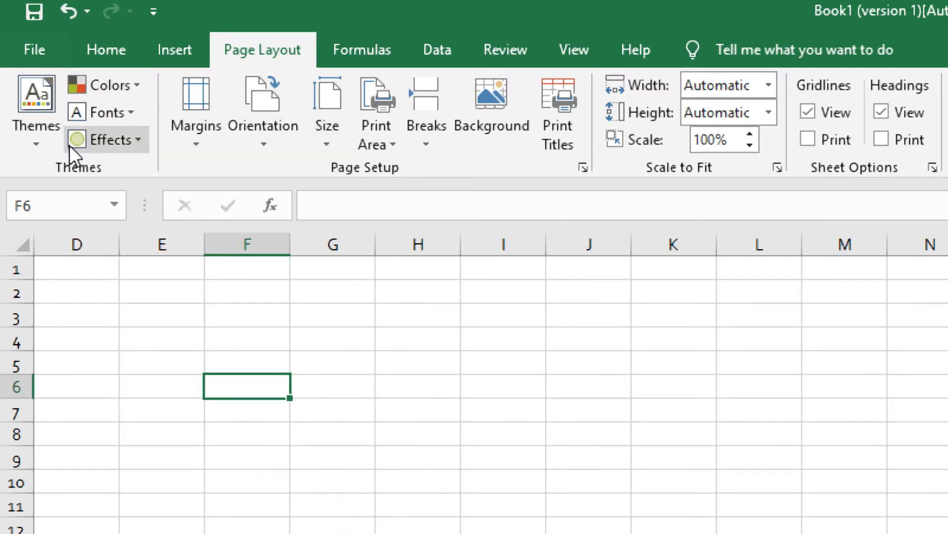
click(101, 114)
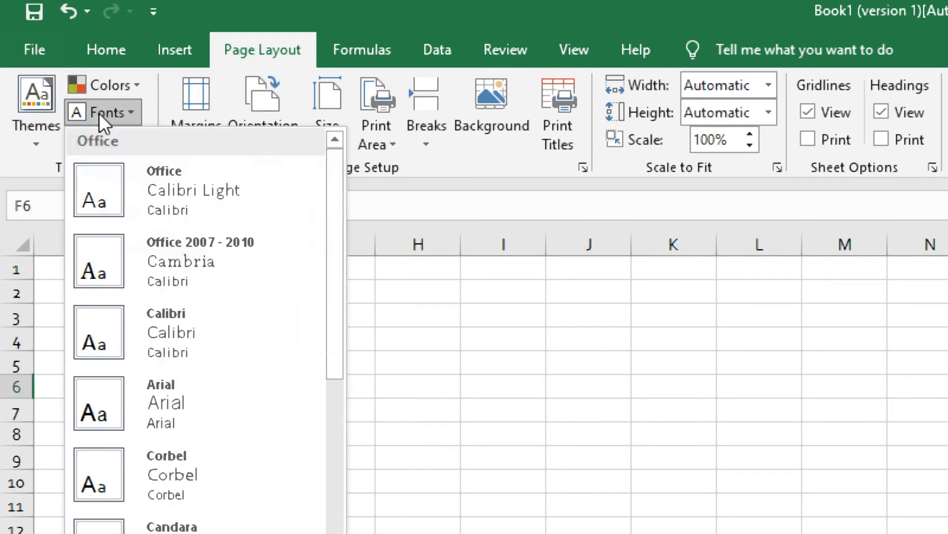
click(440, 474)
click(132, 138)
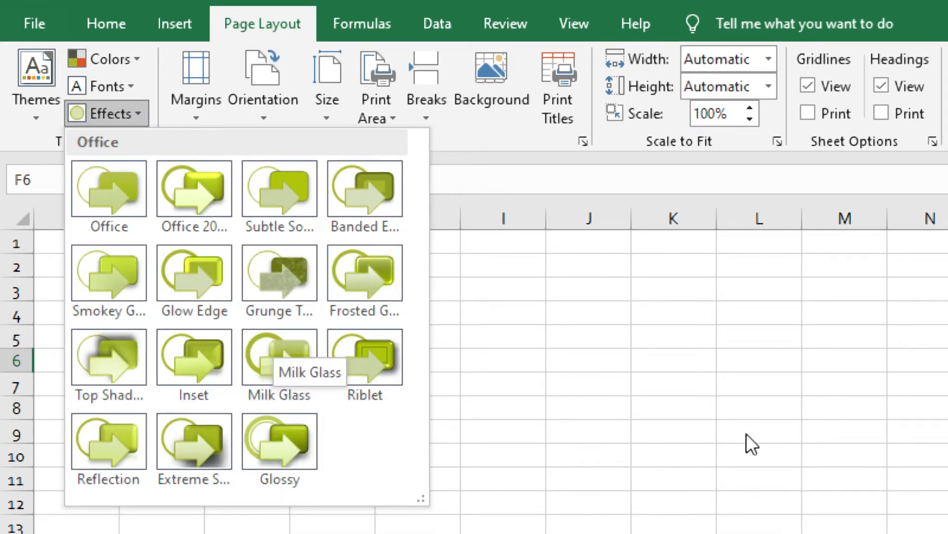
click(628, 393)
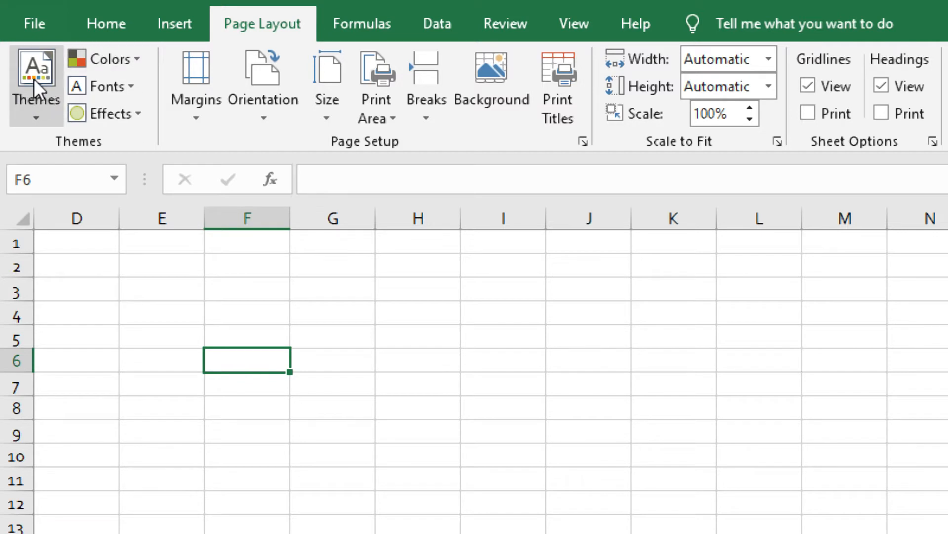
click(126, 34)
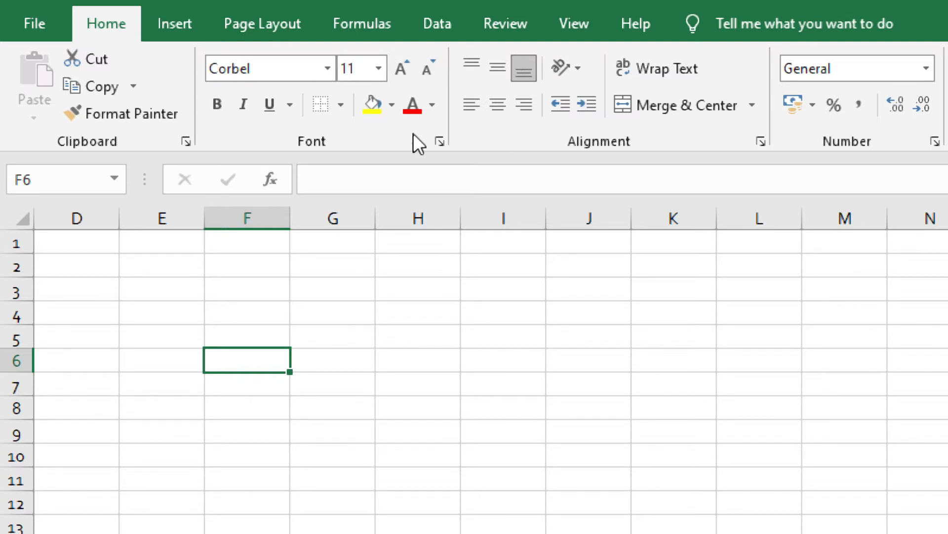
click(177, 31)
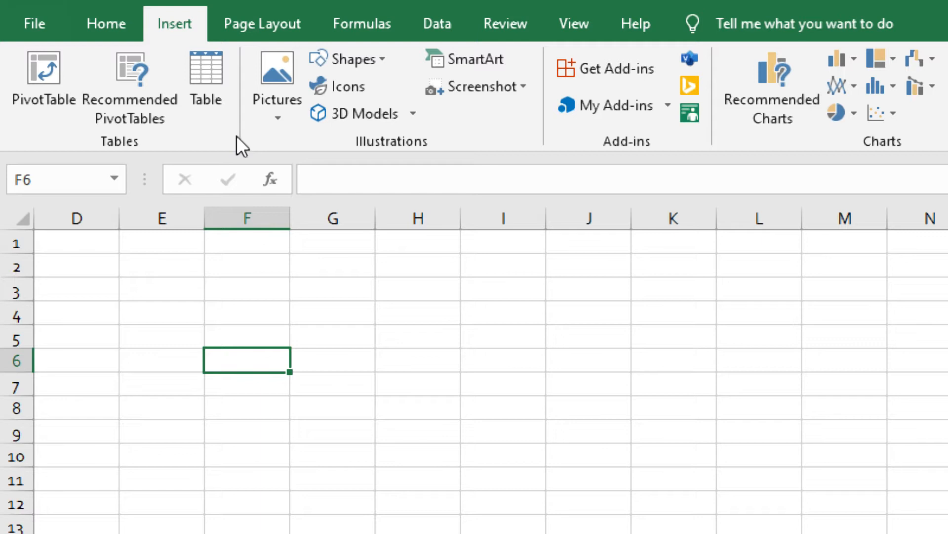
click(261, 19)
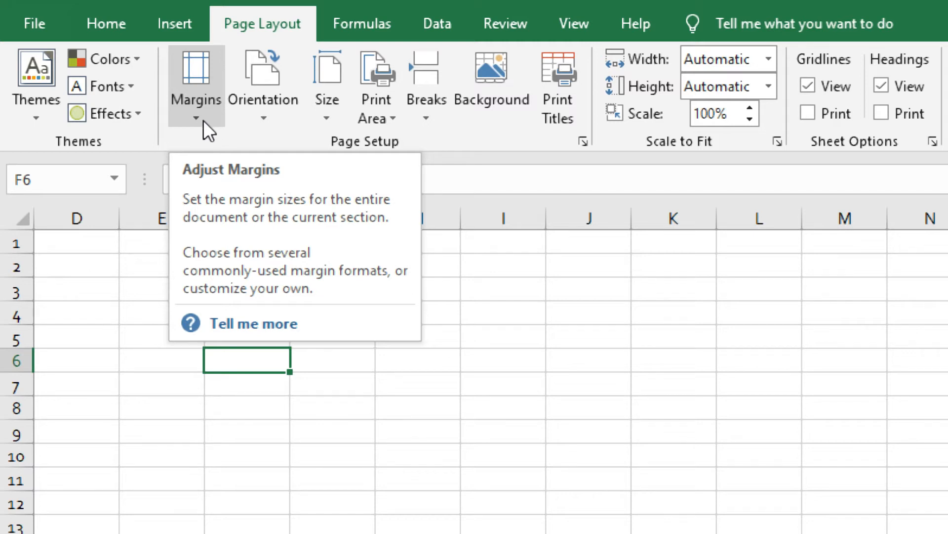
drag(60, 280, 354, 533)
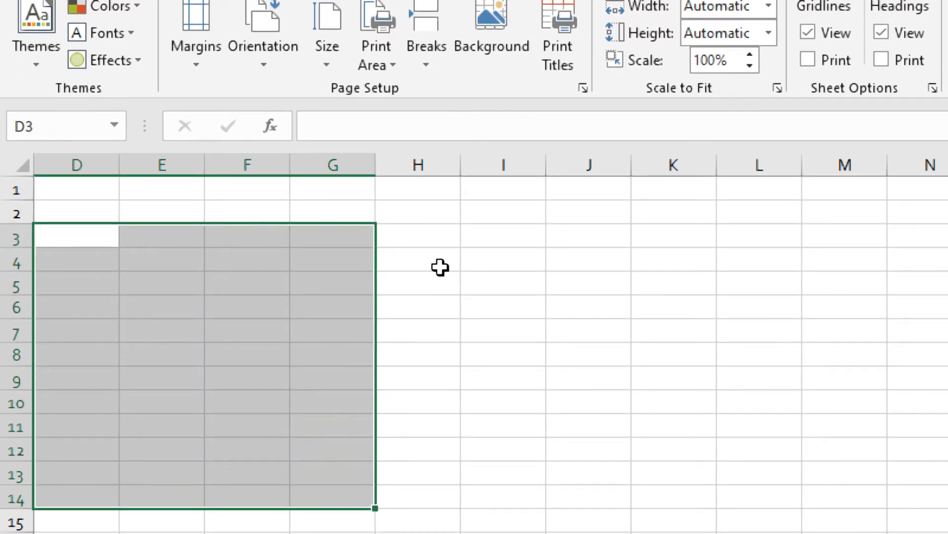
drag(438, 267, 437, 284)
drag(168, 234, 412, 491)
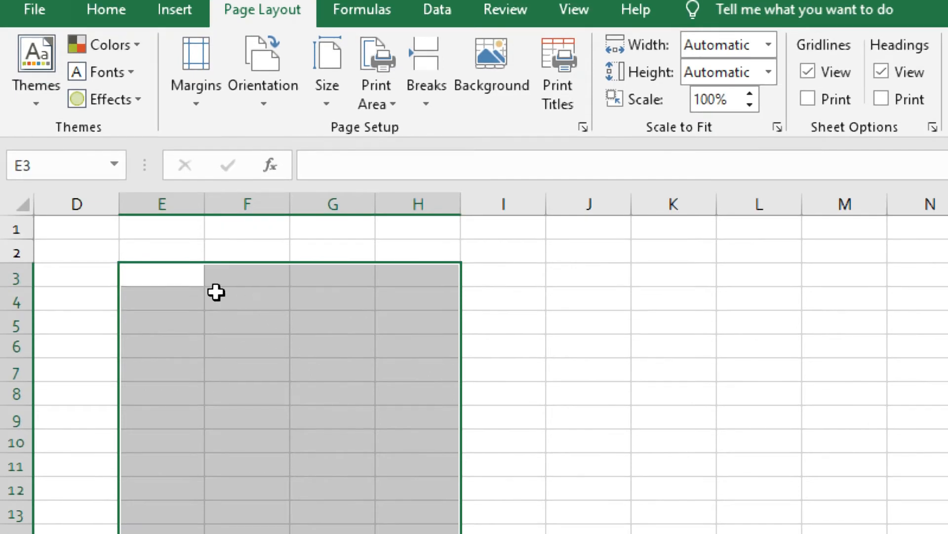
click(542, 322)
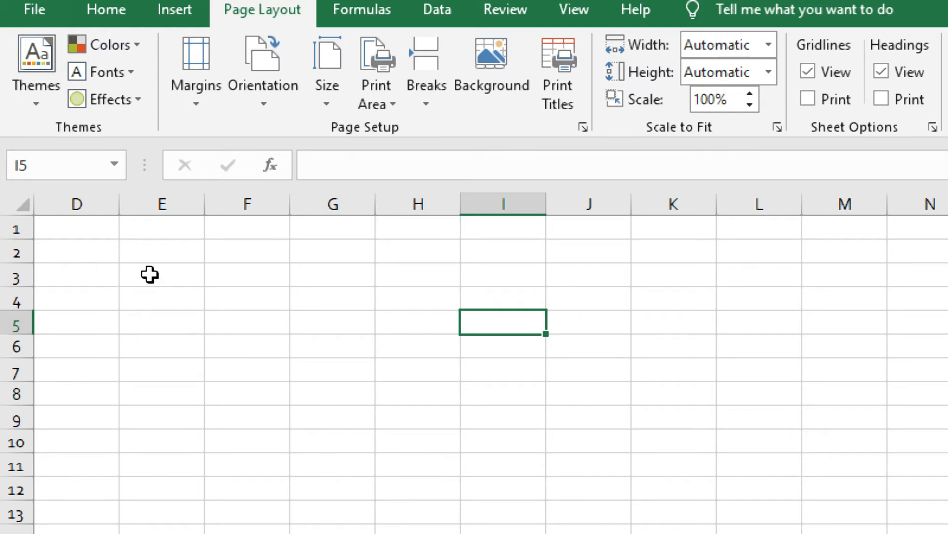
drag(151, 275, 501, 431)
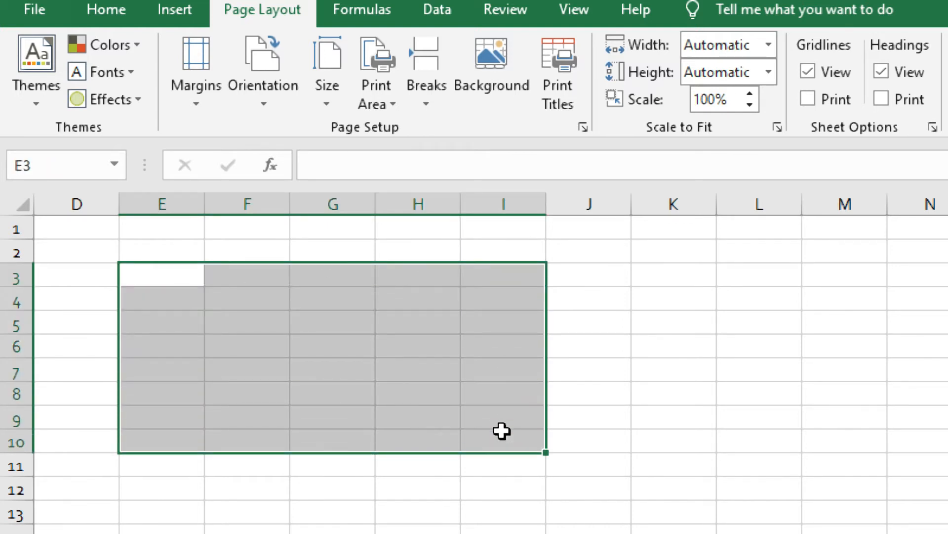
click(580, 440)
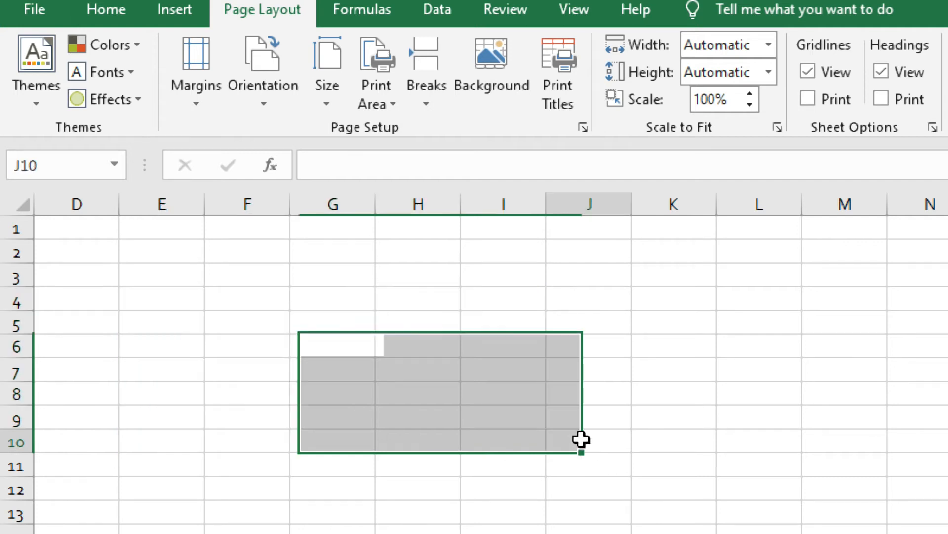
click(179, 303)
click(257, 299)
click(186, 321)
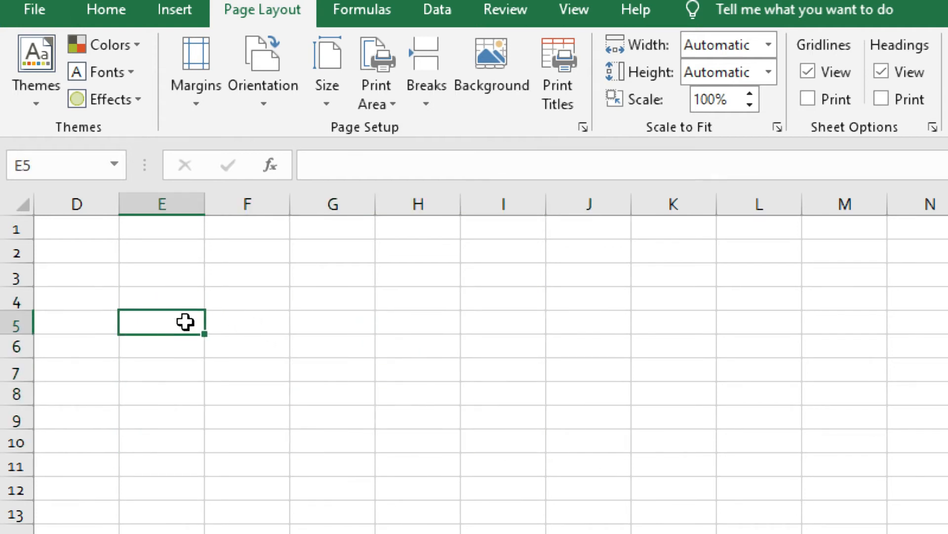
click(246, 337)
click(243, 291)
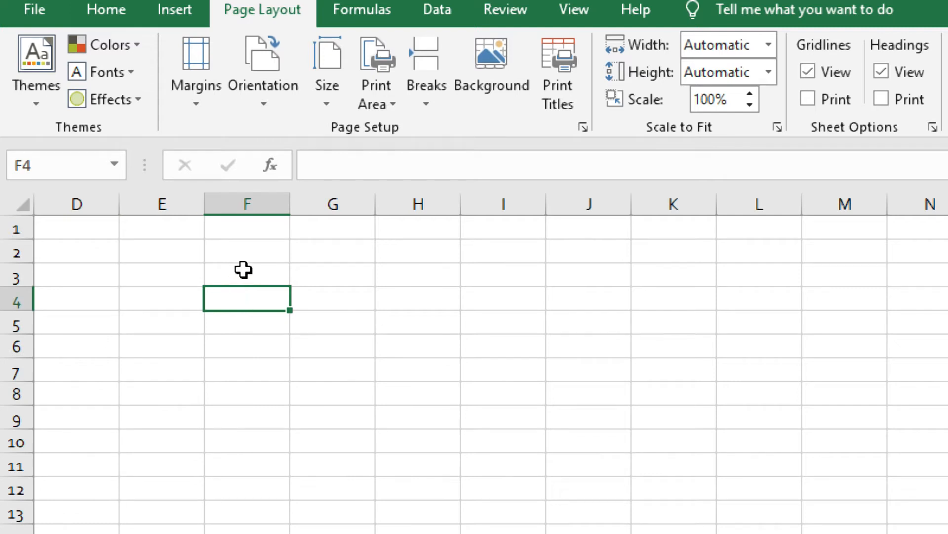
click(245, 270)
click(186, 274)
click(177, 307)
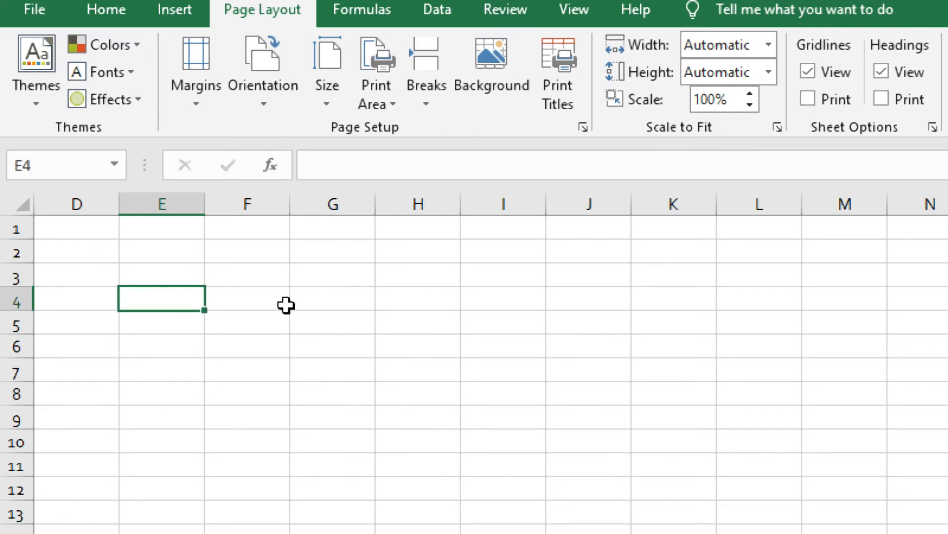
click(286, 305)
click(153, 276)
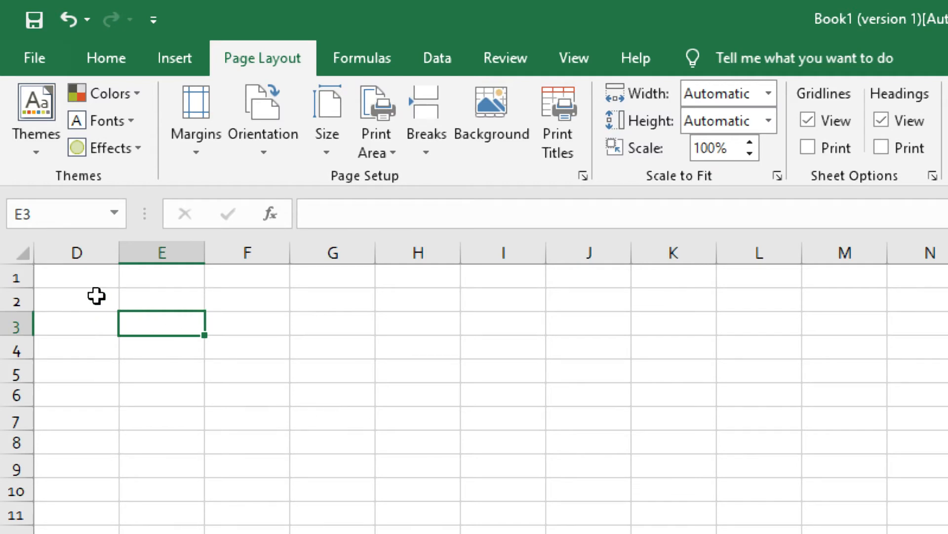
drag(94, 297, 384, 479)
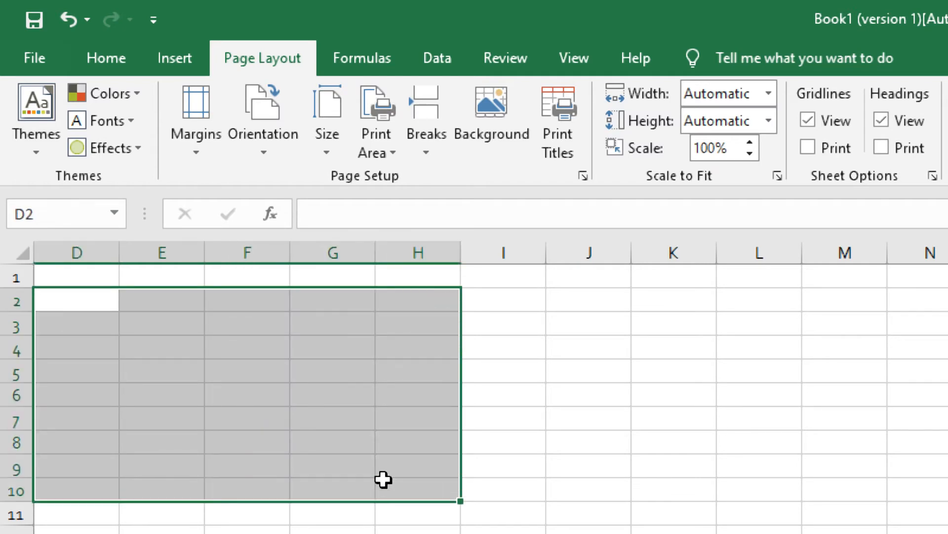
click(573, 403)
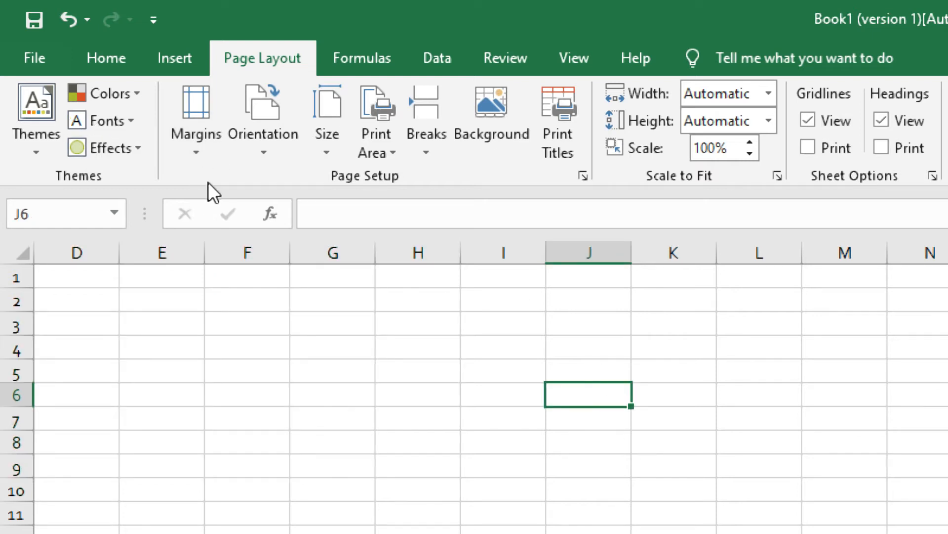
Step: Open the custom margin settings for Sheet2 and set the left margin to 2.8 cm
click(186, 151)
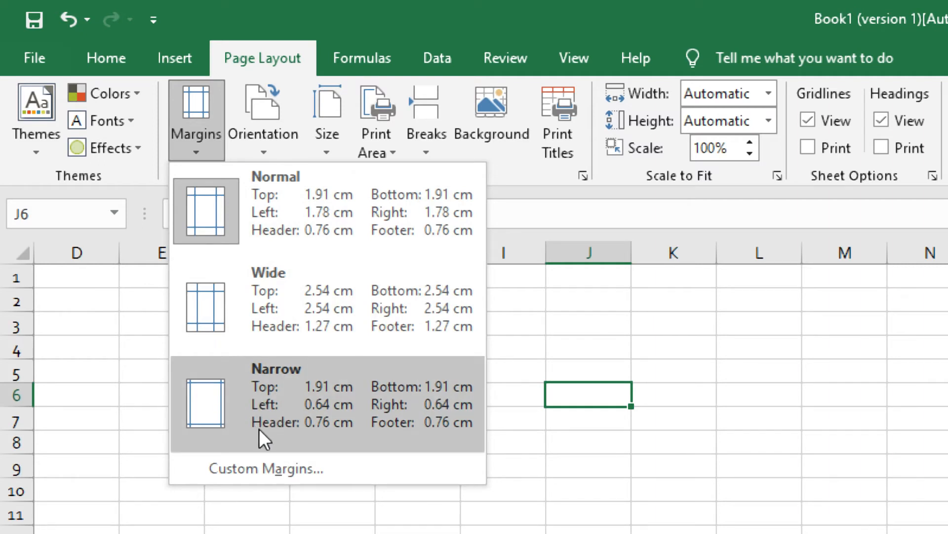
click(270, 468)
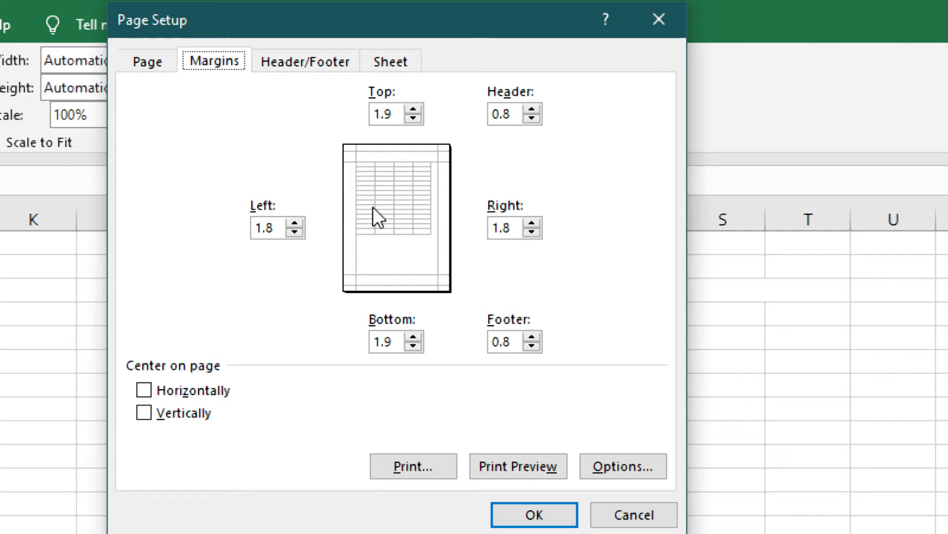
click(295, 223)
click(295, 223)
click(295, 225)
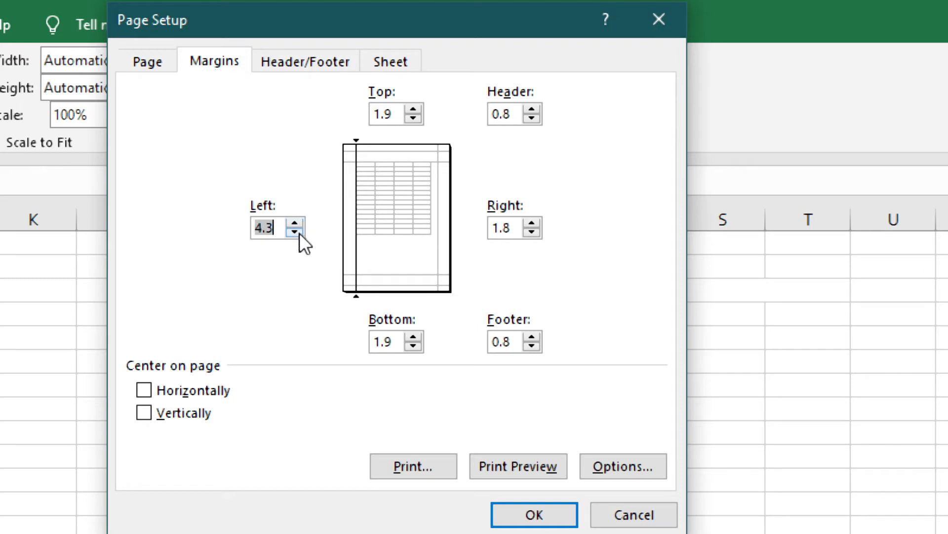
click(299, 233)
click(299, 233)
click(300, 233)
Step: Set the right margin to 4.8 cm and the header margin to 3.3 cm
click(531, 219)
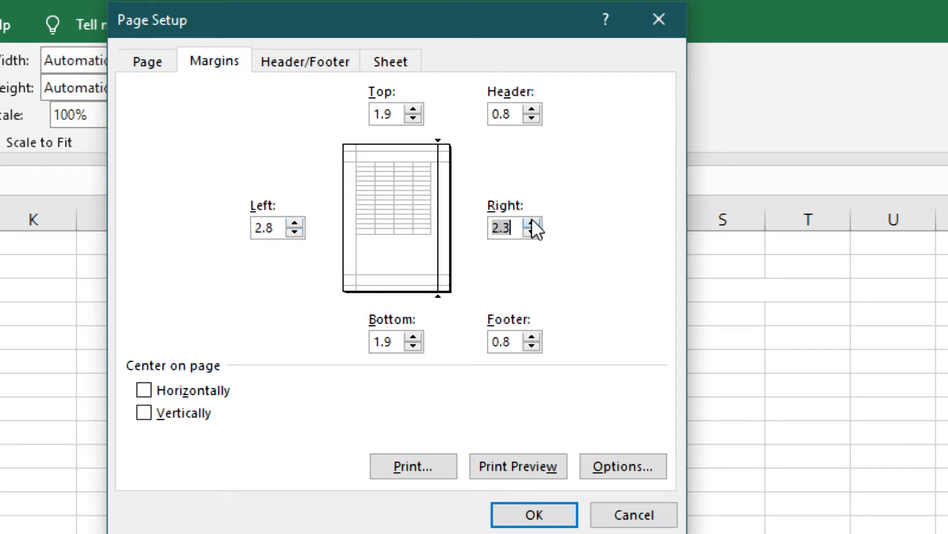
click(532, 219)
click(532, 220)
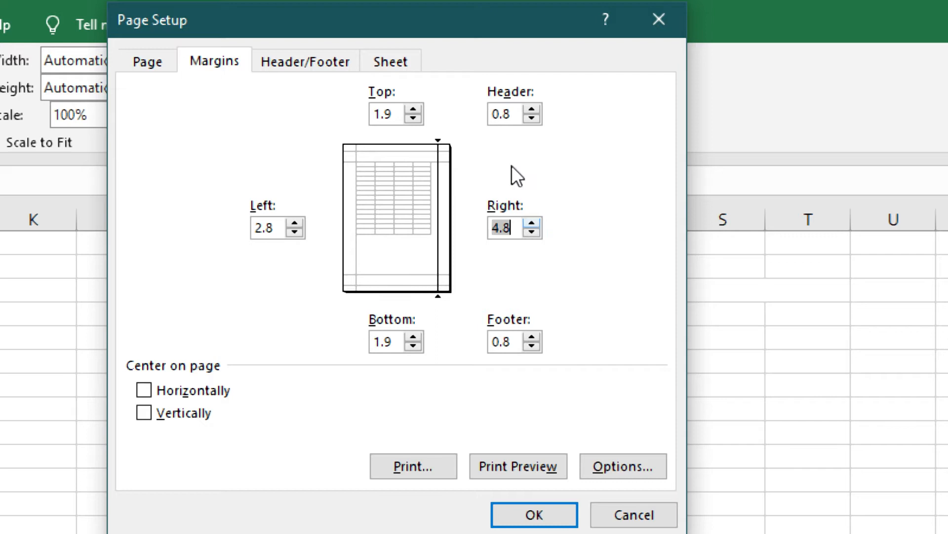
click(532, 108)
click(532, 108)
click(532, 109)
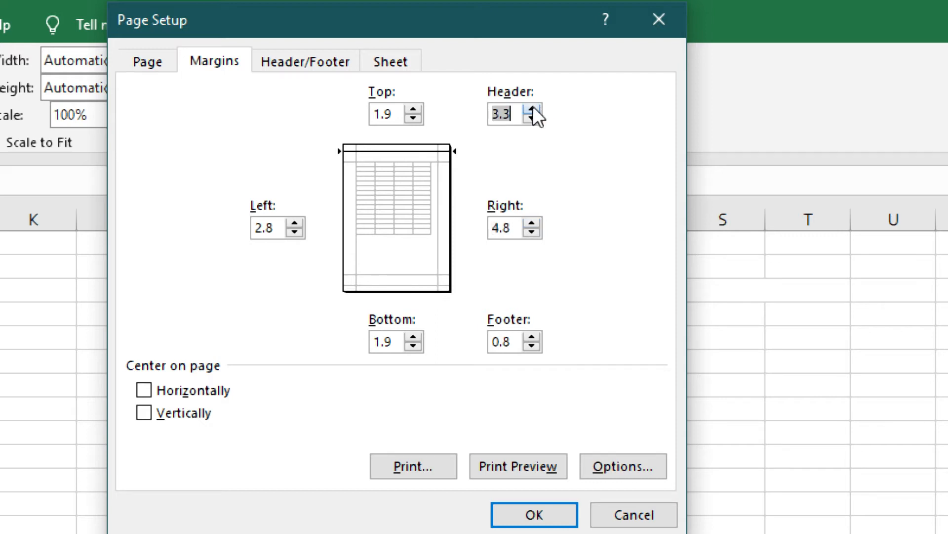
Step: Set the top page margin to 4.9 cm
click(422, 109)
click(422, 108)
click(422, 108)
click(421, 109)
click(422, 108)
click(421, 109)
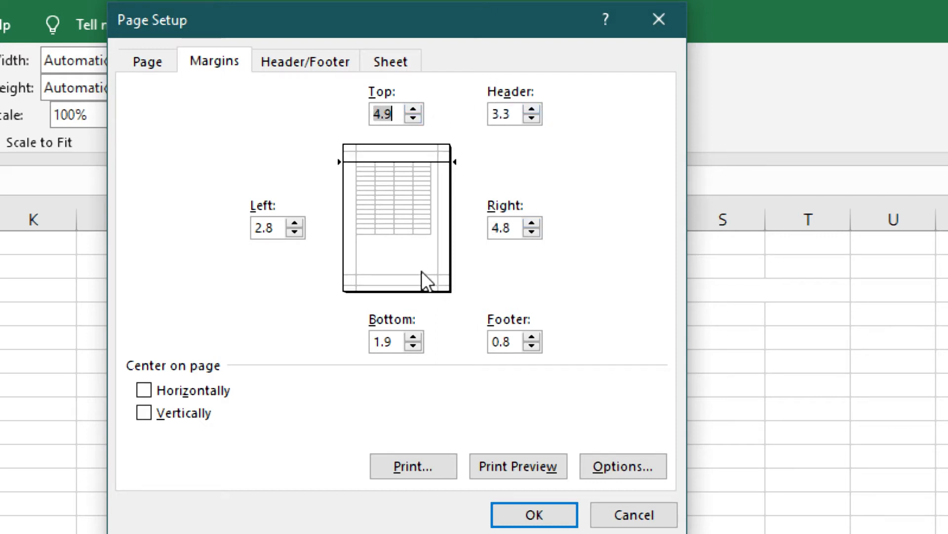
Step: Set the bottom page margin to 4.9 cm
click(414, 335)
click(414, 335)
click(414, 336)
click(414, 336)
click(414, 336)
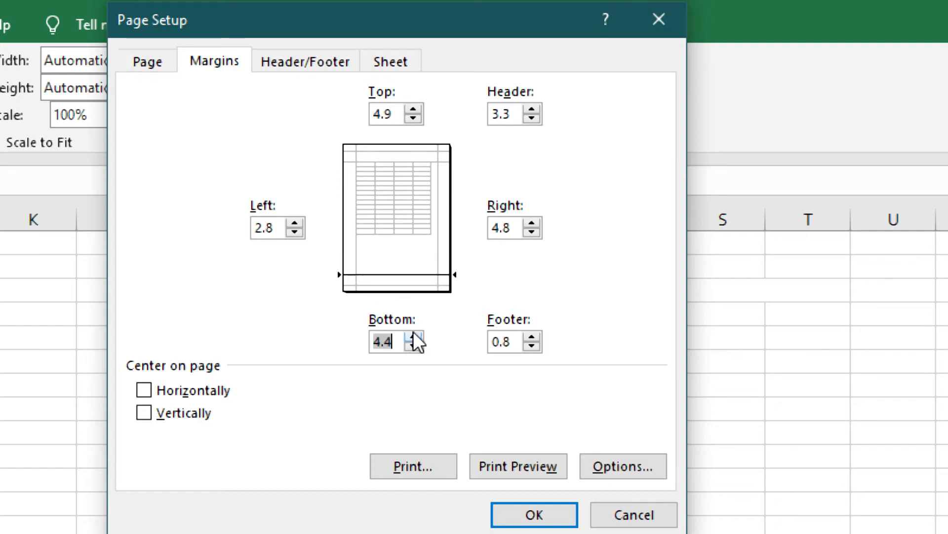
click(414, 336)
Step: Set the footer margin to 5.3 cm
click(532, 337)
click(532, 336)
click(532, 337)
click(532, 336)
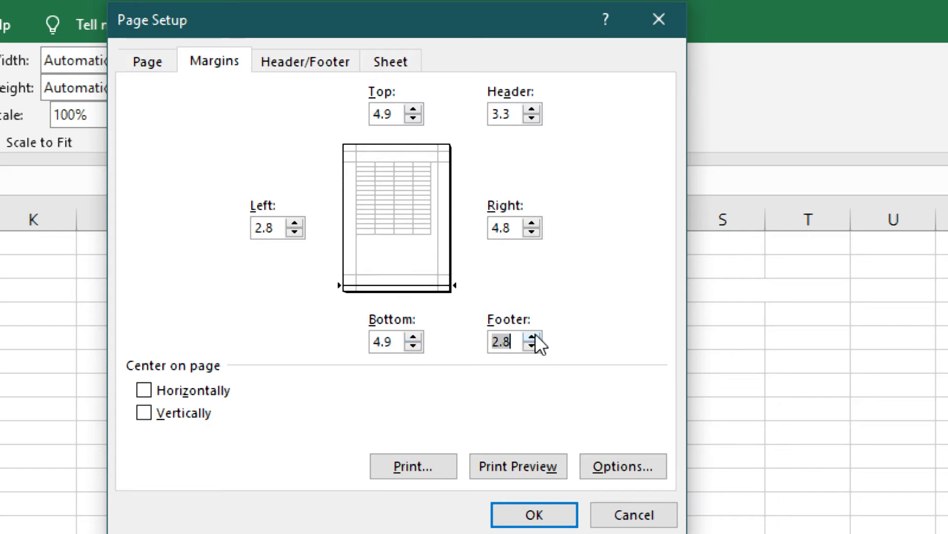
click(532, 336)
click(532, 336)
click(532, 337)
click(532, 336)
click(532, 336)
Step: Centre the content on the page both horizontally and vertically, and increase the bottom margin to 6.9 cm
click(182, 390)
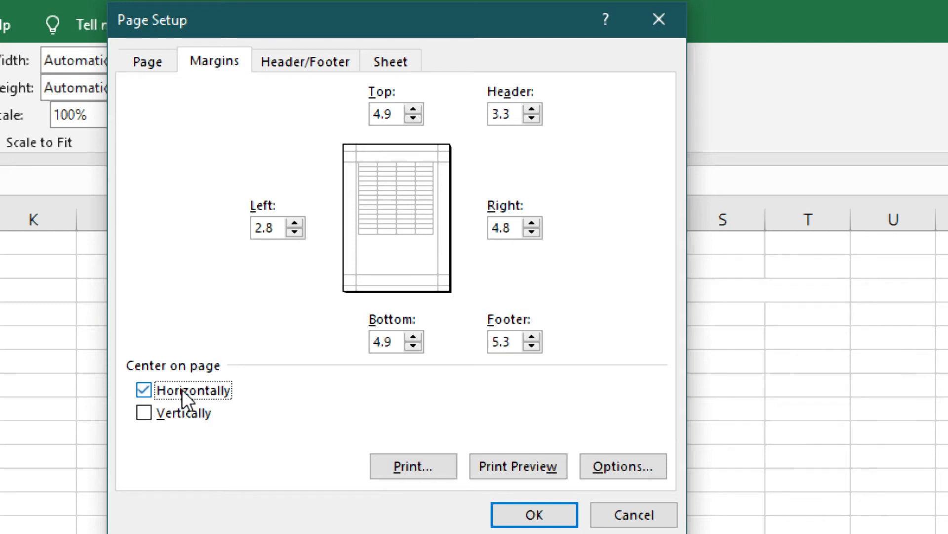
click(187, 414)
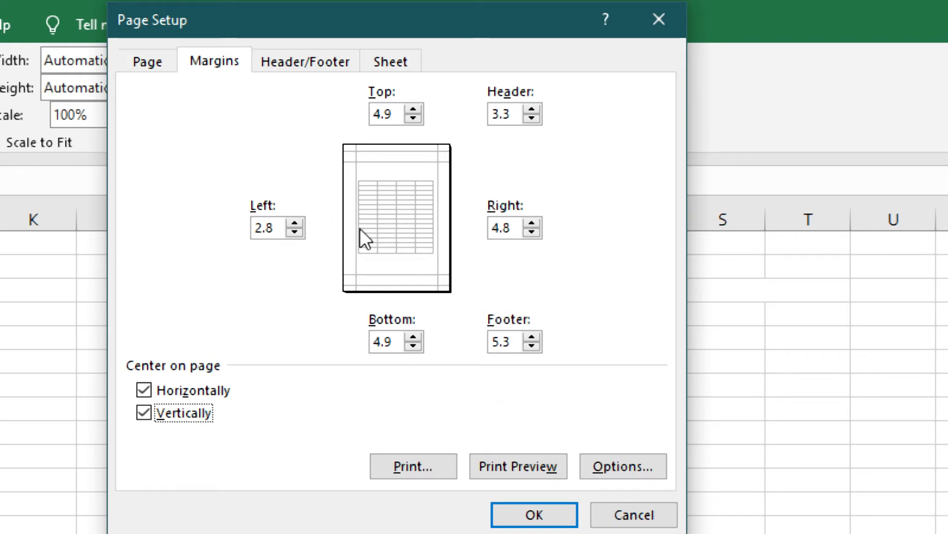
click(413, 338)
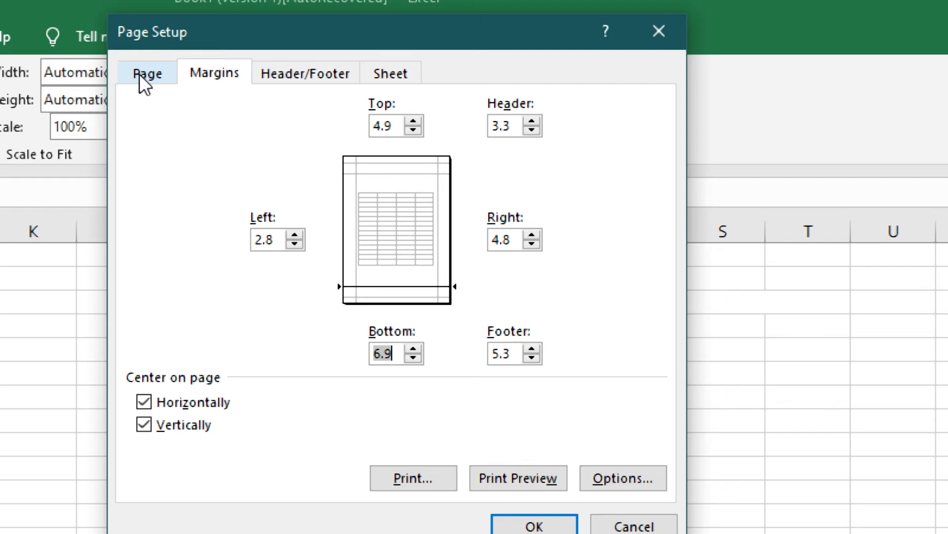
Step: Switch the page orientation to landscape and back to portrait in the page setup
click(139, 74)
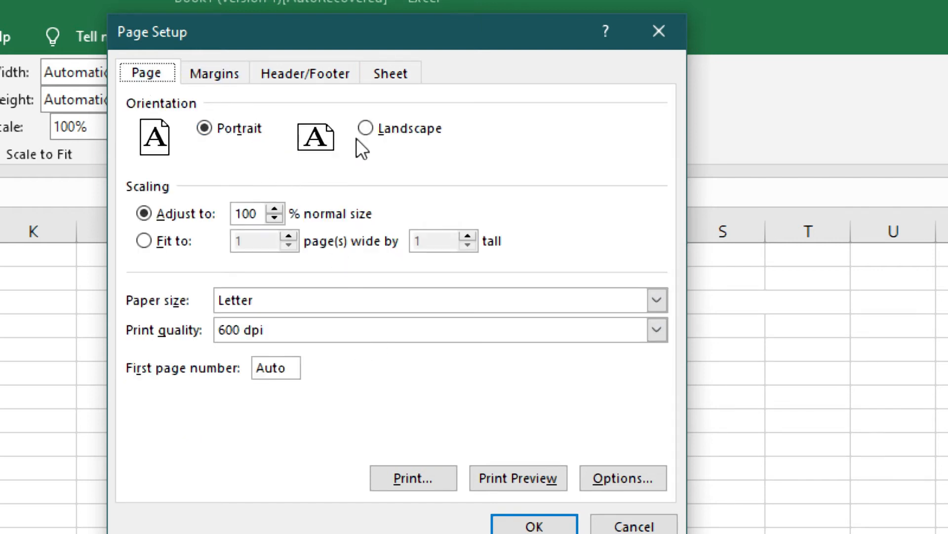
click(370, 125)
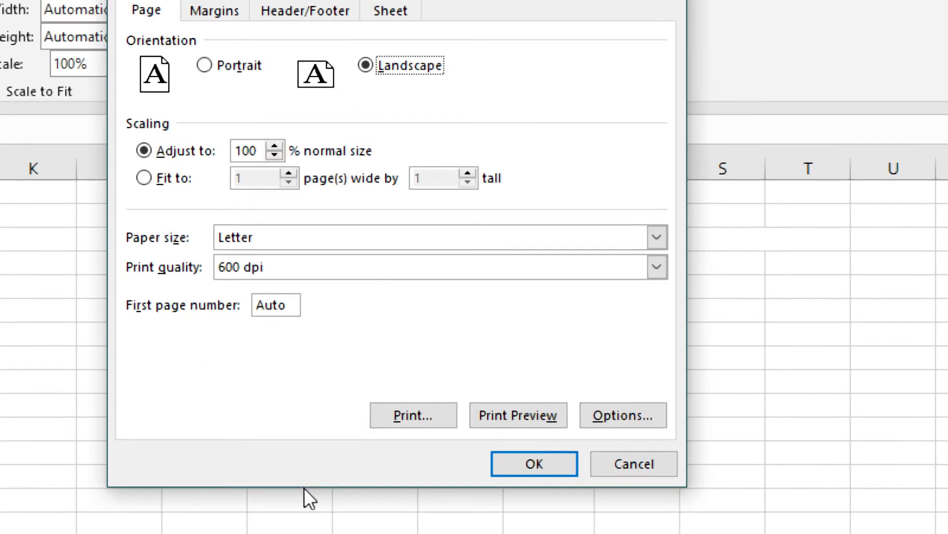
click(236, 65)
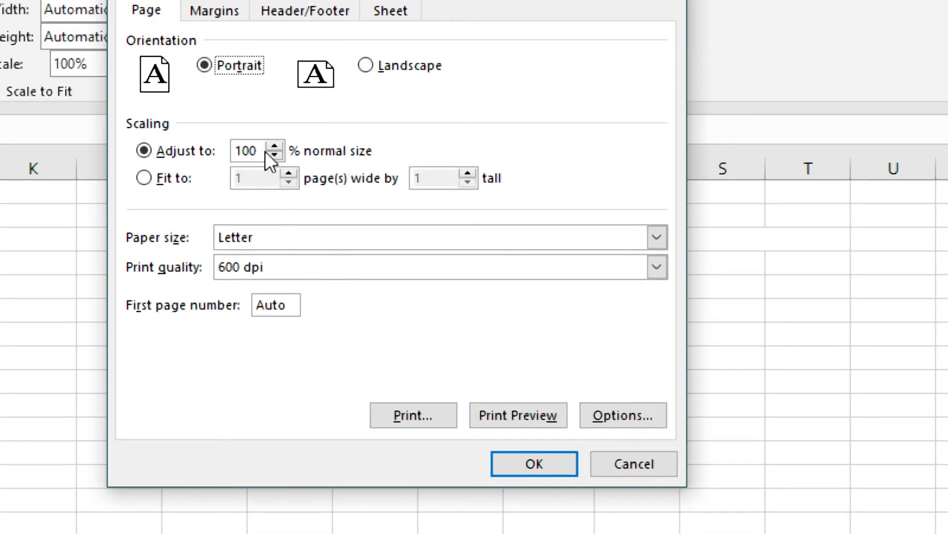
Step: Choose A4 as the paper size in the page setup
click(281, 240)
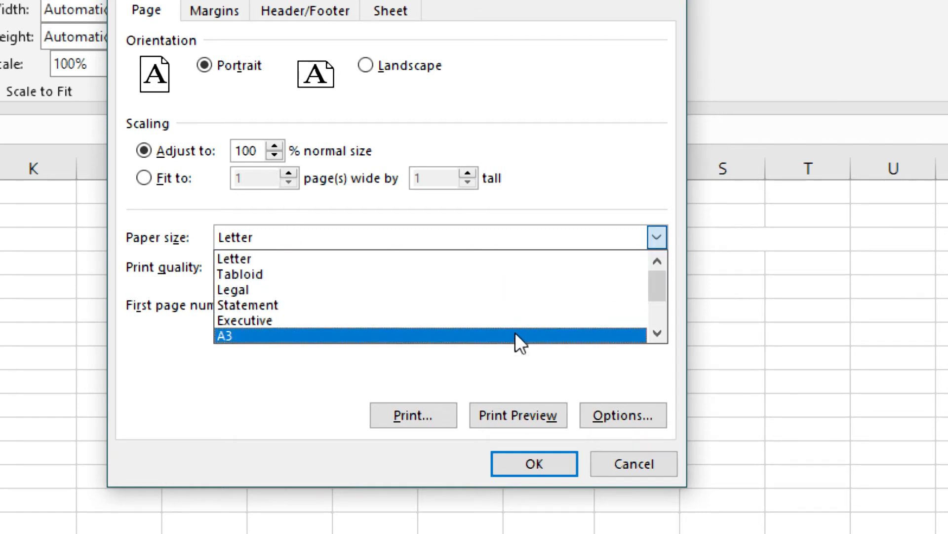
click(658, 333)
click(658, 334)
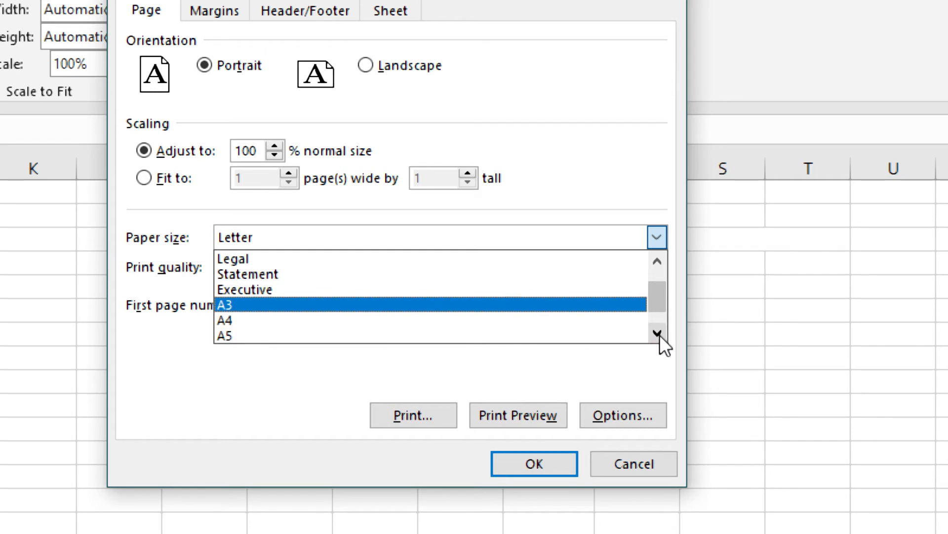
click(232, 320)
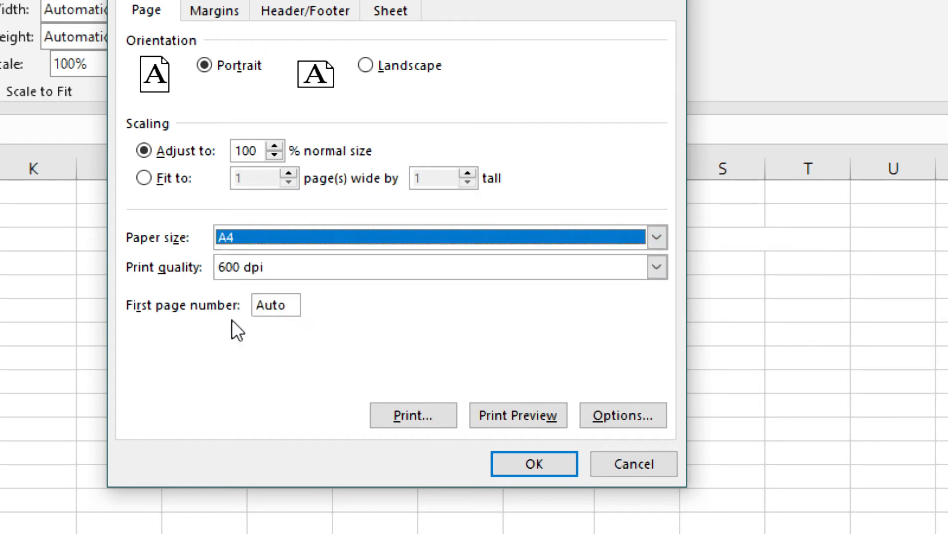
click(666, 246)
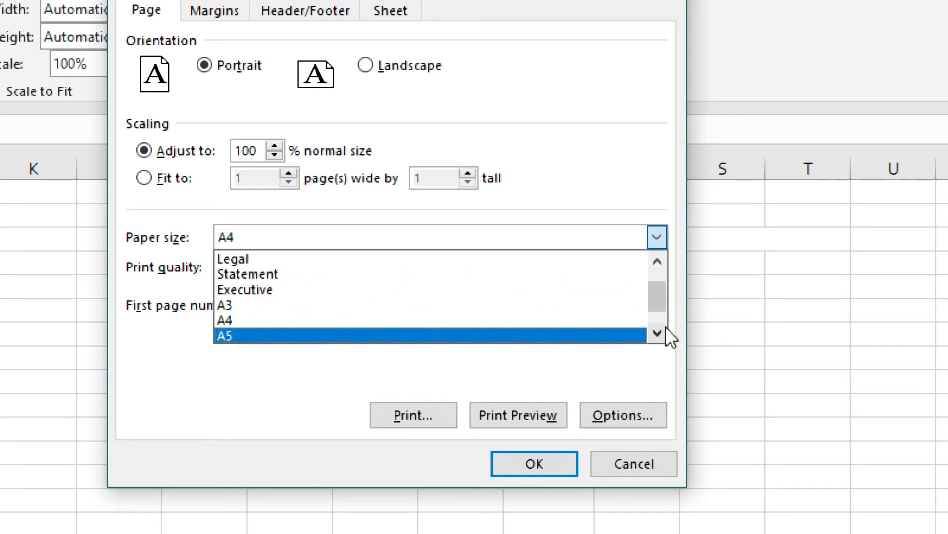
drag(662, 297, 659, 243)
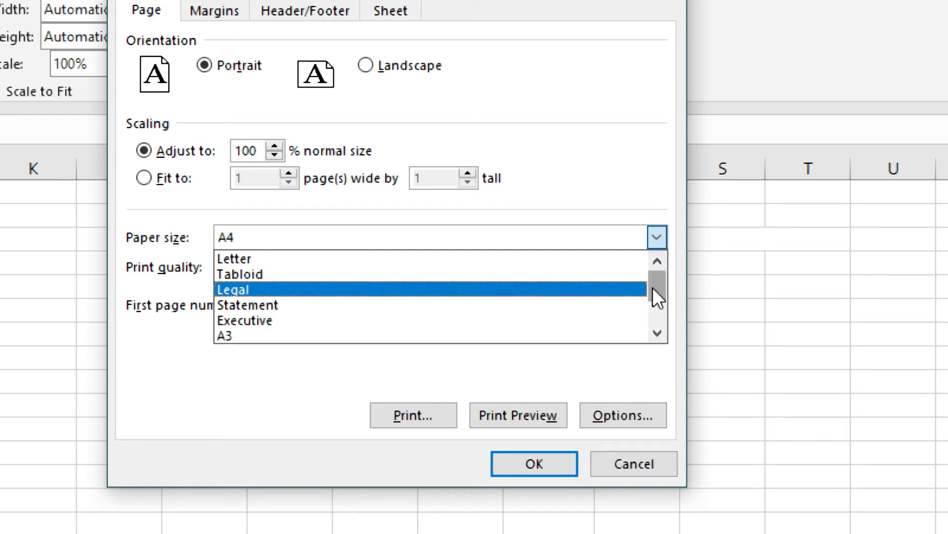
click(656, 332)
click(656, 332)
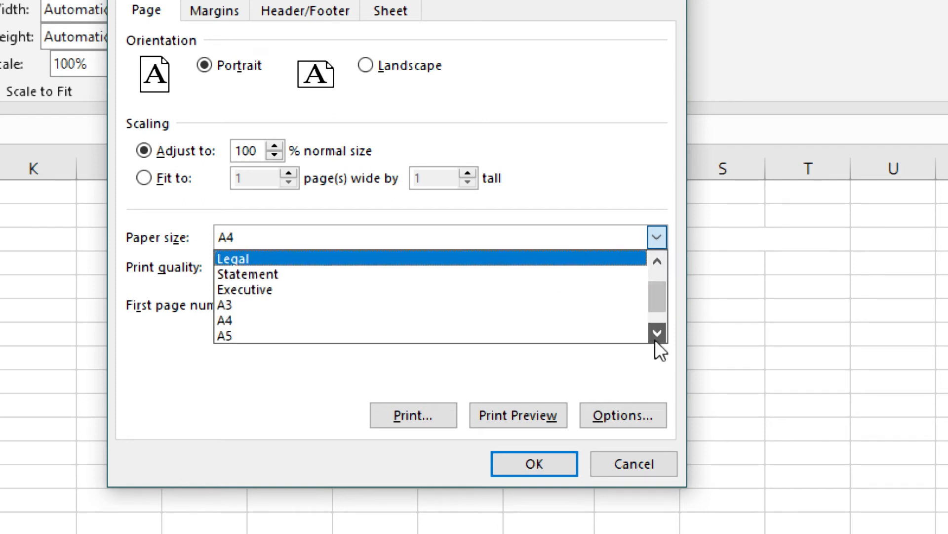
click(301, 318)
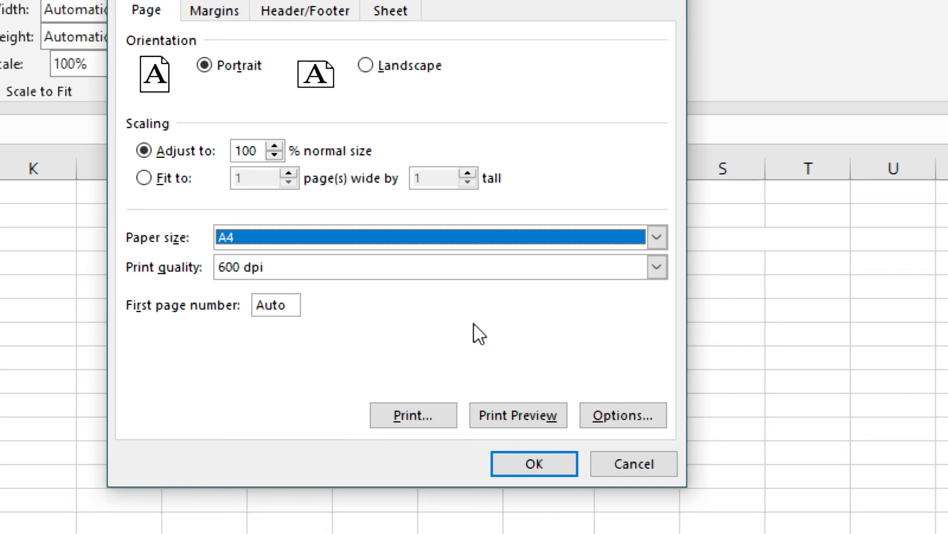
Step: Choose 600 dpi as the print quality in the page setup
click(656, 266)
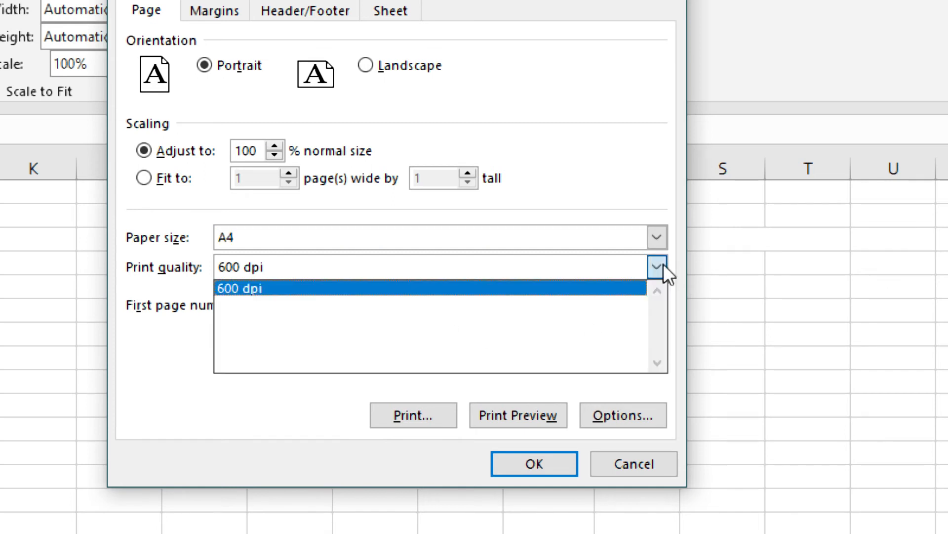
click(315, 285)
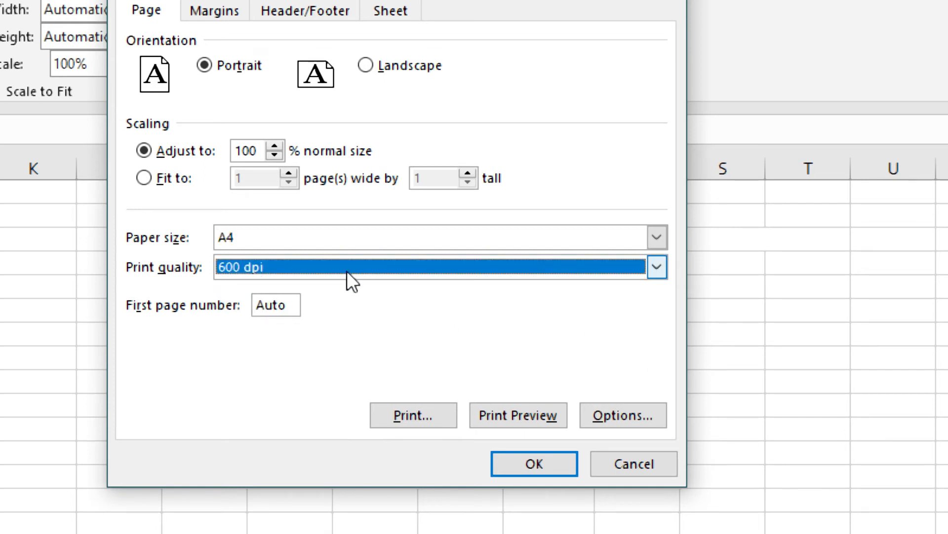
click(661, 267)
click(661, 266)
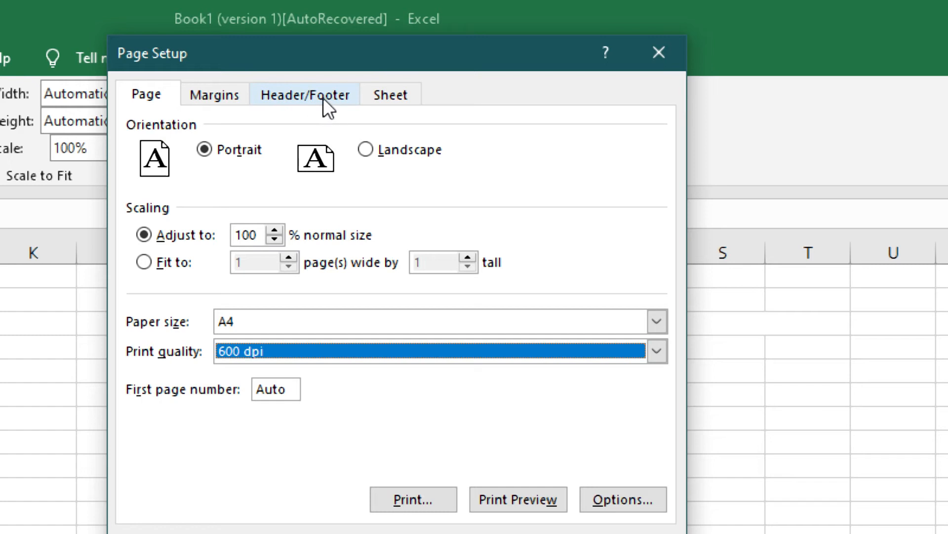
Step: Look at the preset header and footer choices, leaving both at none, and cancel the page setup
click(323, 97)
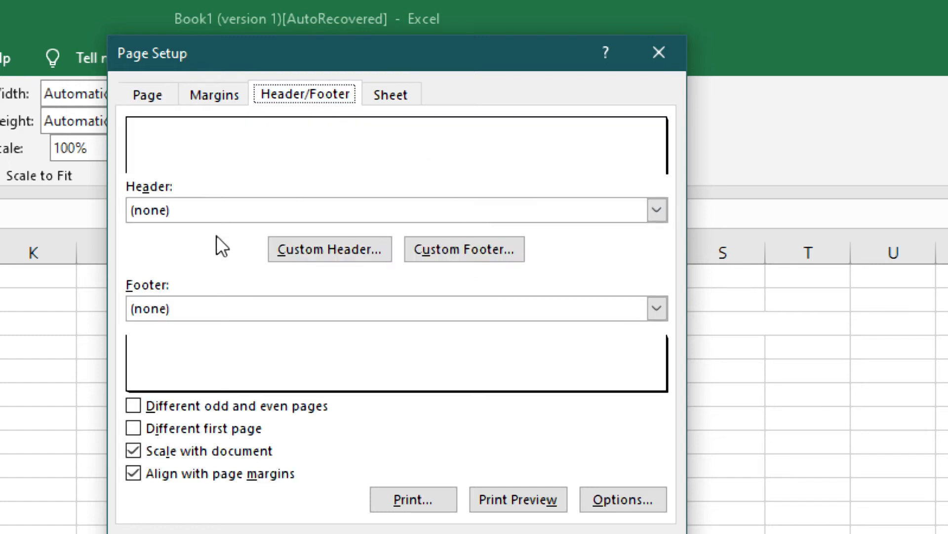
click(221, 215)
click(221, 215)
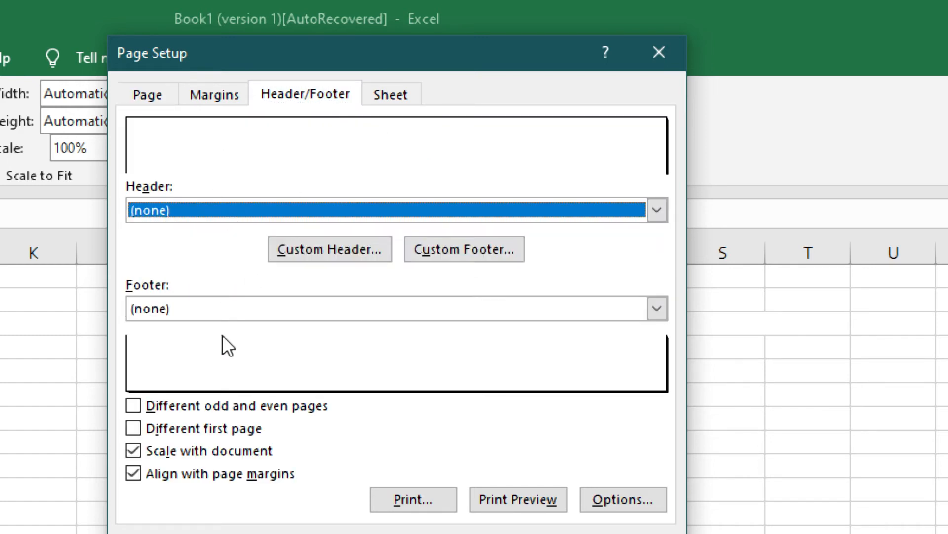
click(236, 319)
click(236, 321)
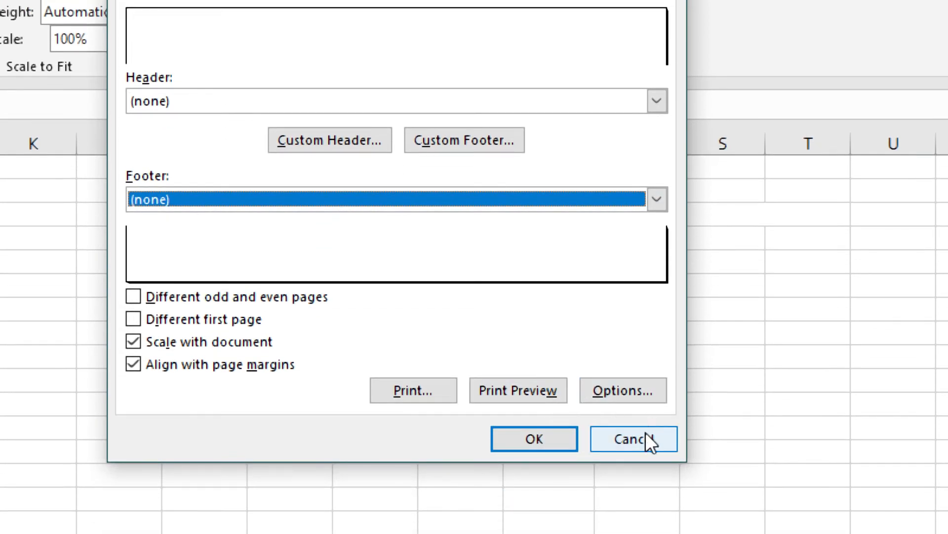
click(637, 439)
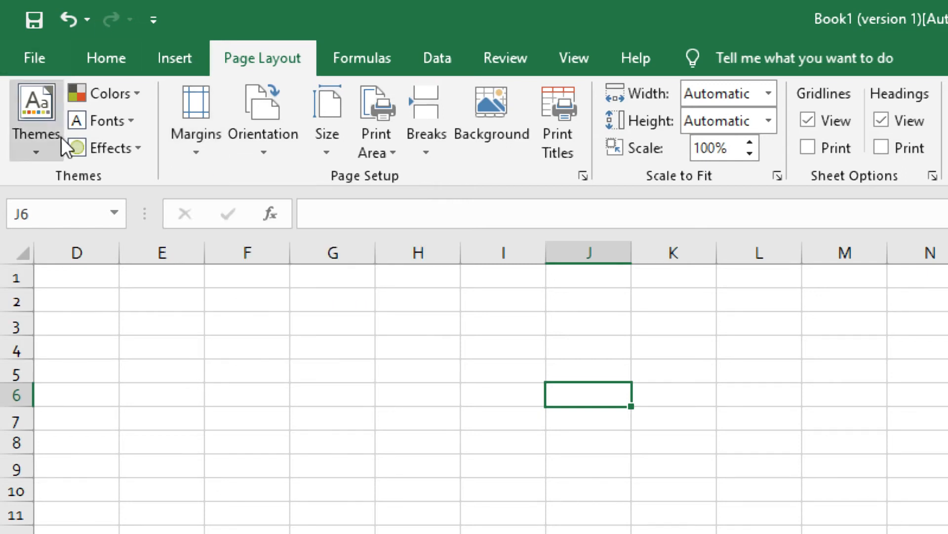
Step: Apply All Borders to a block of cells in columns D to H, starting at D2
drag(55, 300, 266, 444)
drag(370, 496, 438, 533)
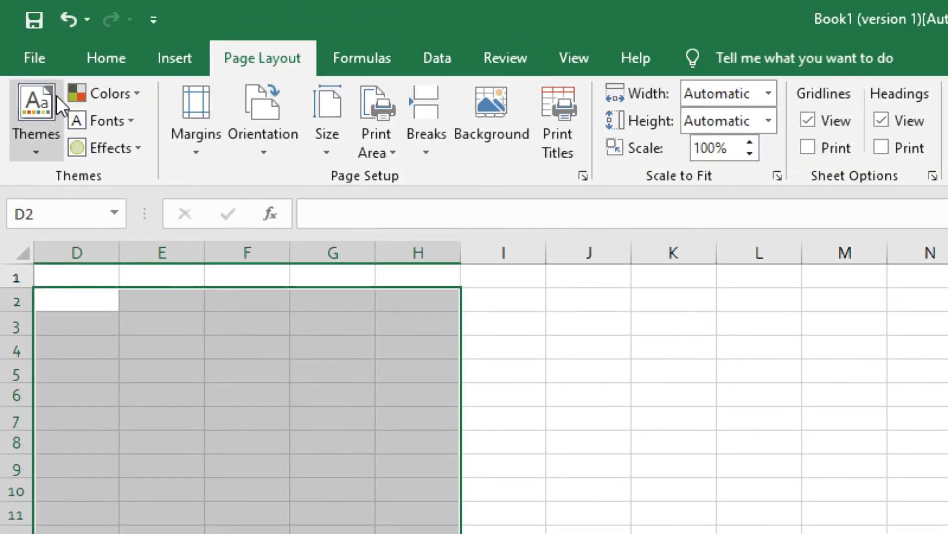
click(94, 59)
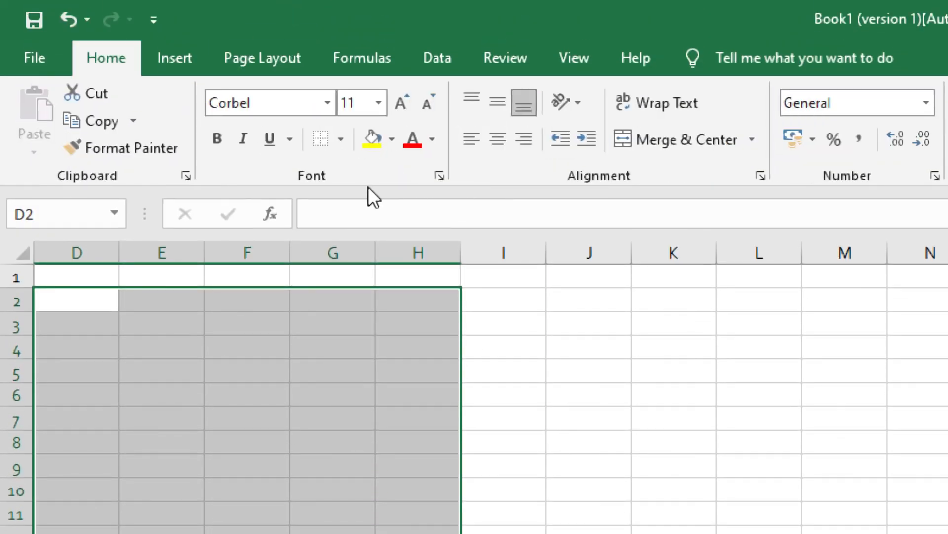
click(340, 140)
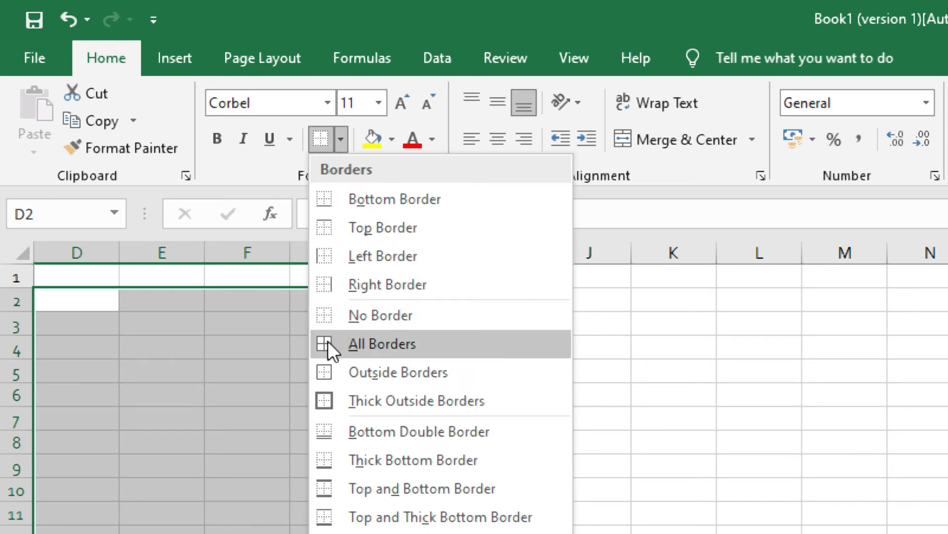
click(432, 351)
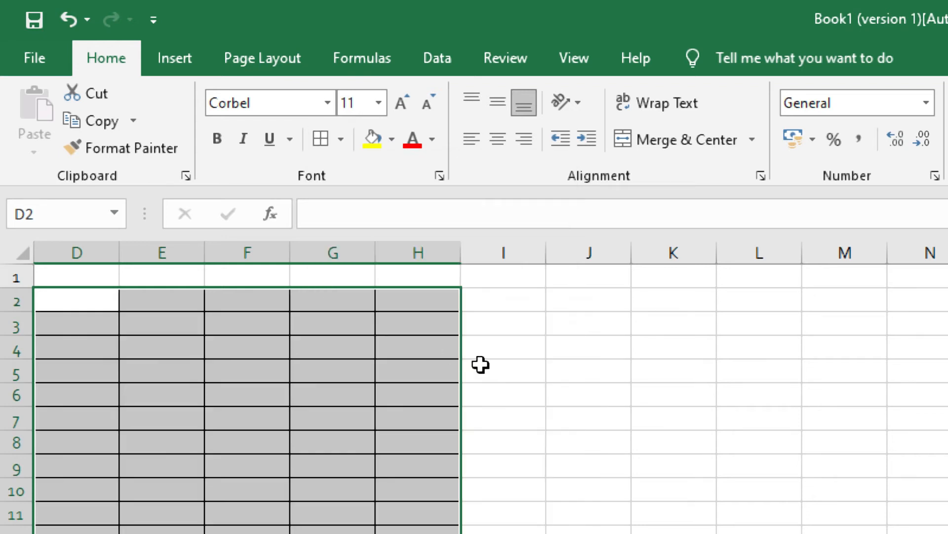
click(521, 379)
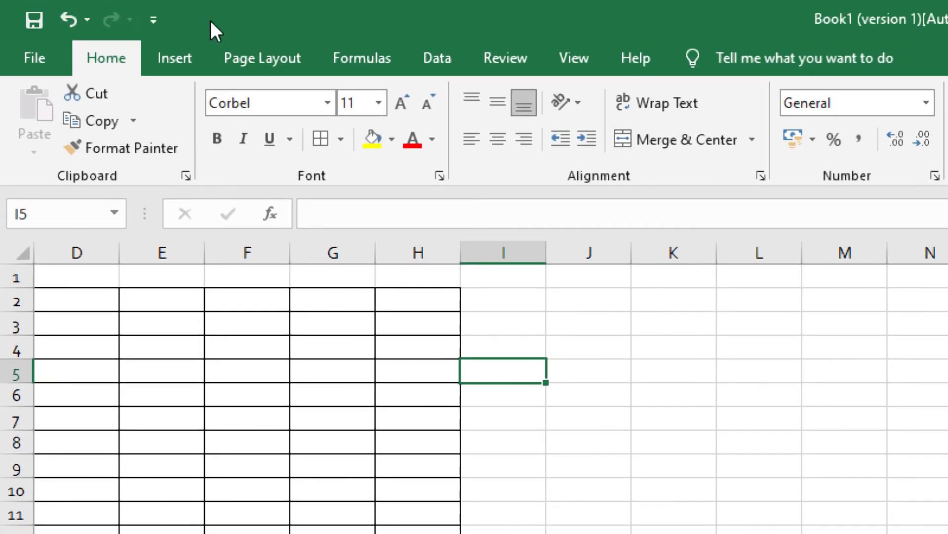
Step: Change the sheet orientation to landscape and return it to portrait
click(280, 57)
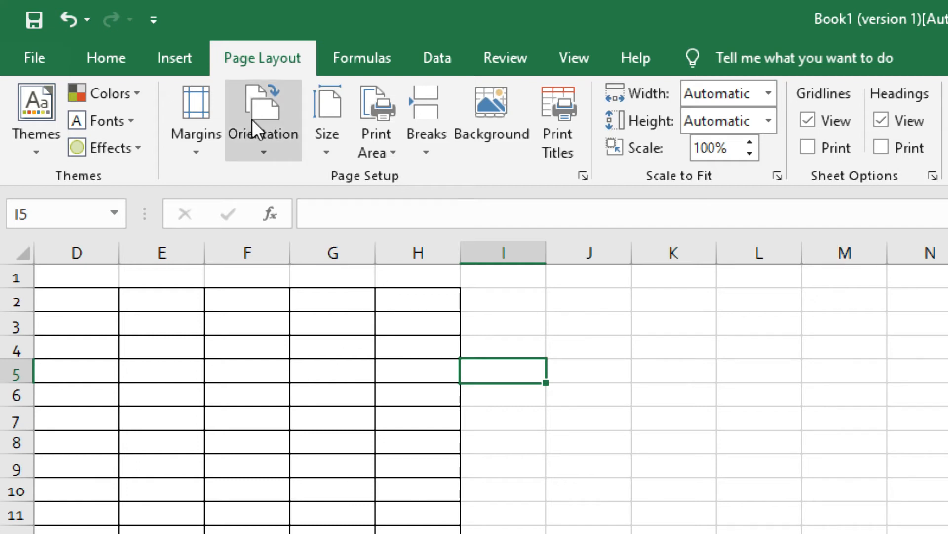
click(250, 144)
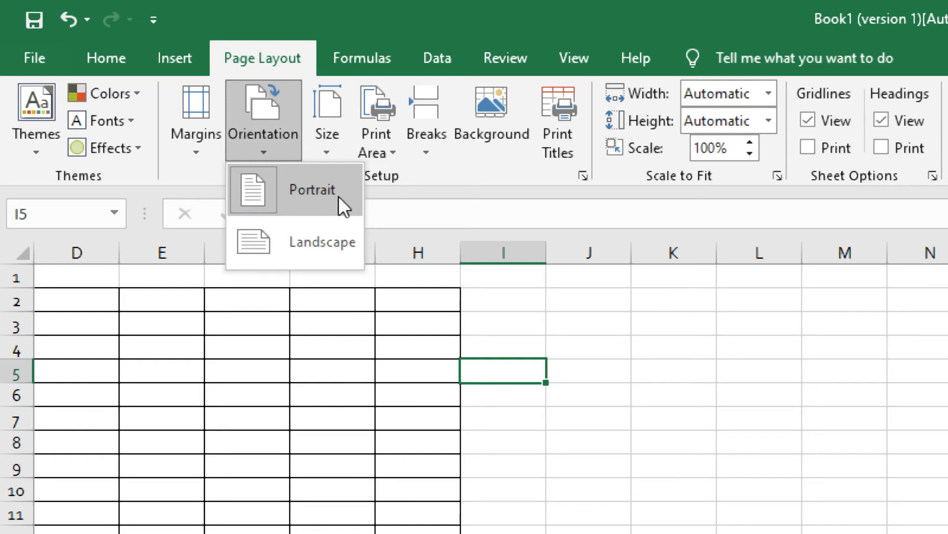
click(303, 237)
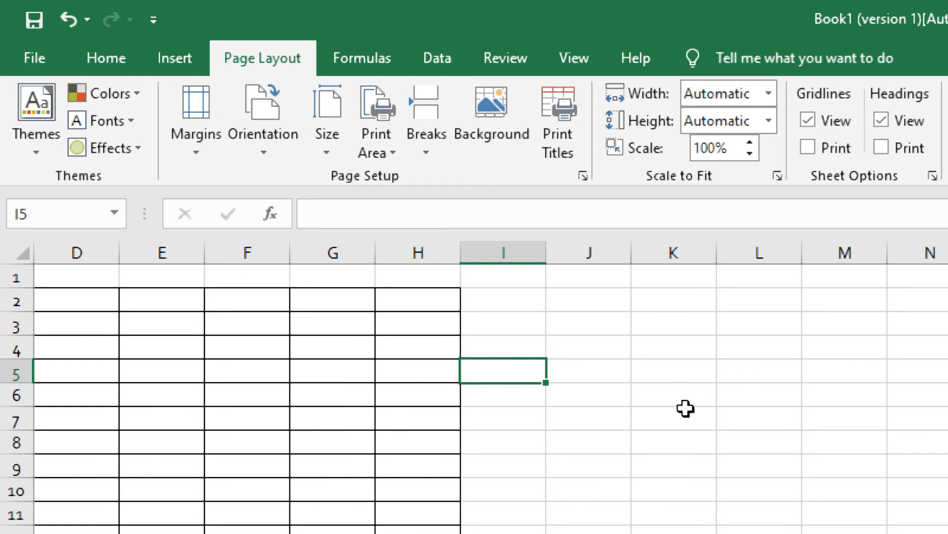
click(268, 144)
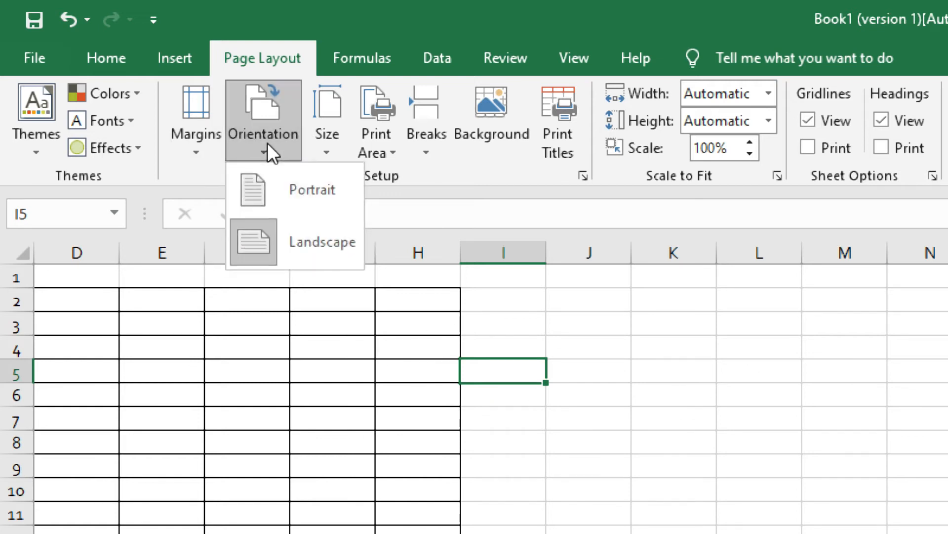
click(267, 178)
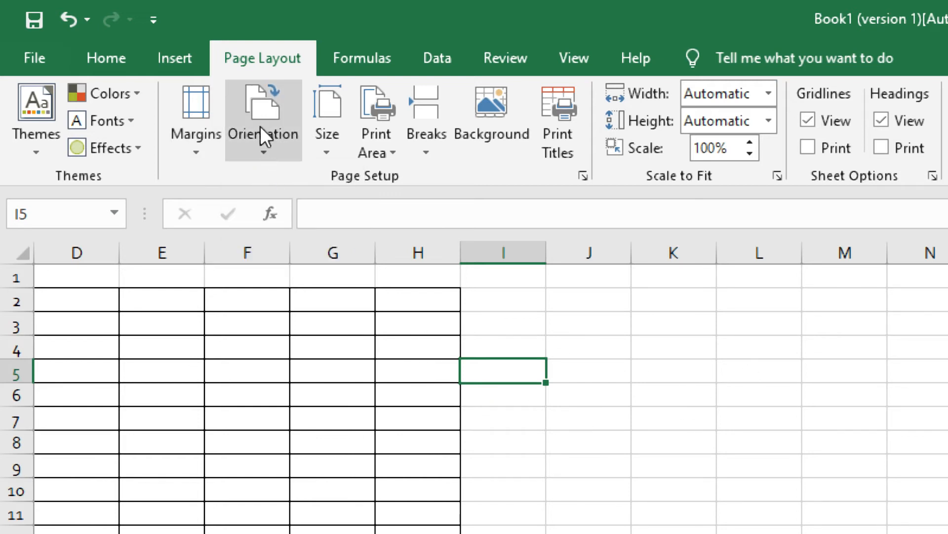
Step: Set the sheet's paper size to A4 (21 cm x 29.7 cm)
click(329, 153)
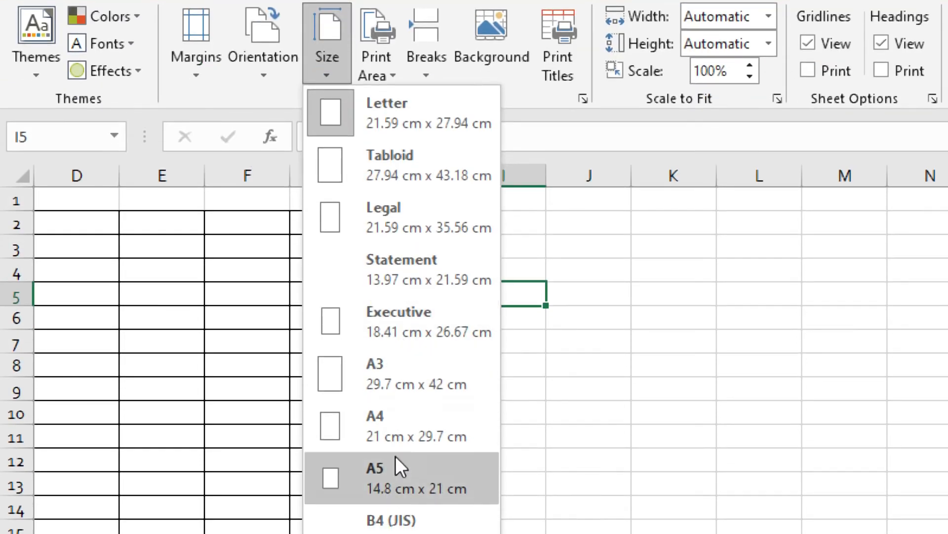
click(398, 444)
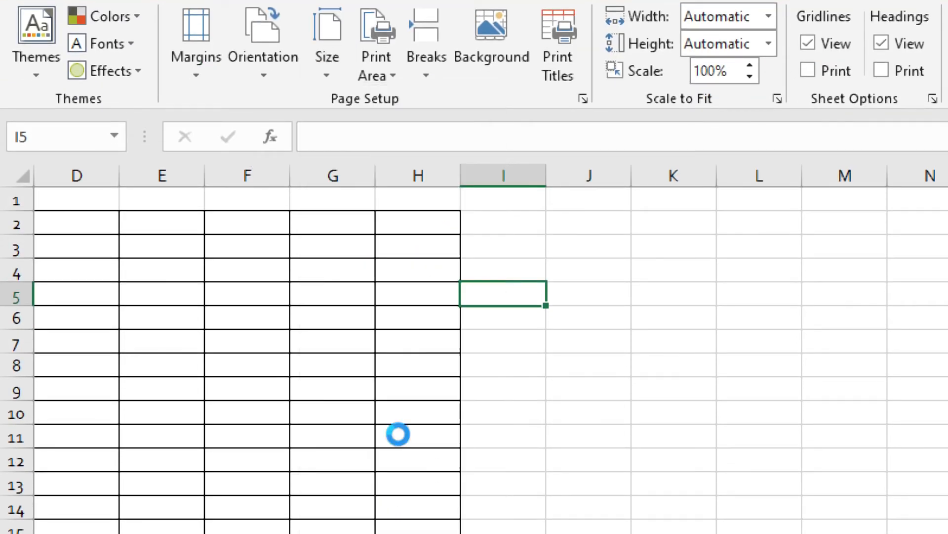
Step: Examine the print area and page break options, selecting the bordered range D2:H14 as an example print range
click(395, 78)
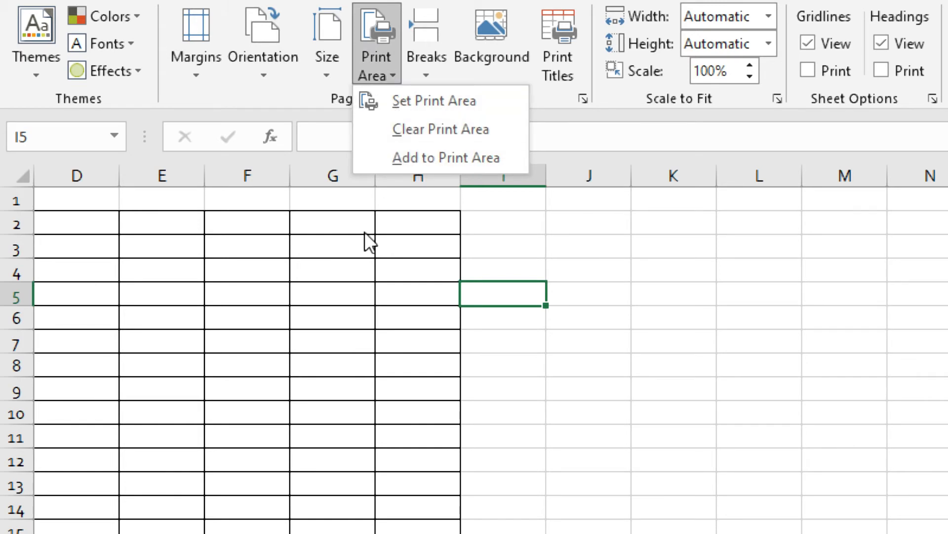
click(69, 225)
drag(57, 214, 396, 489)
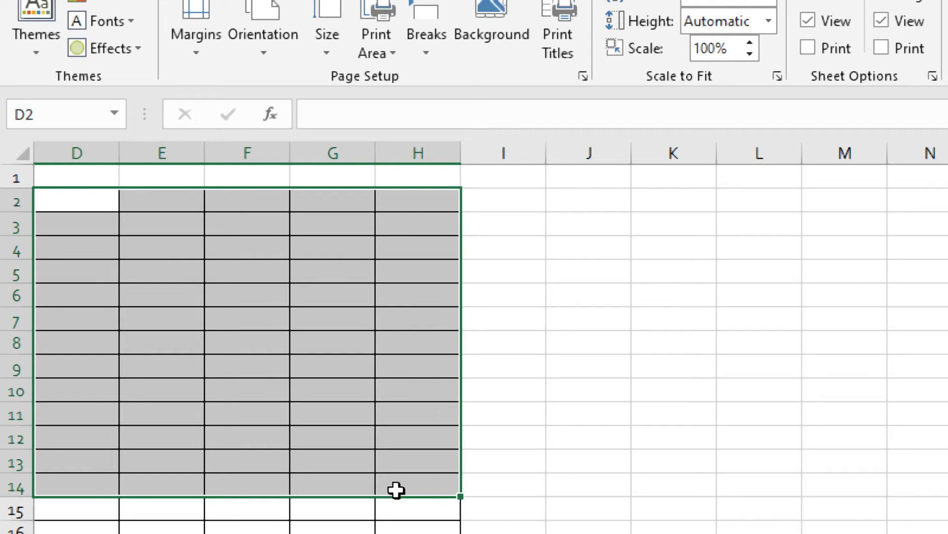
click(684, 386)
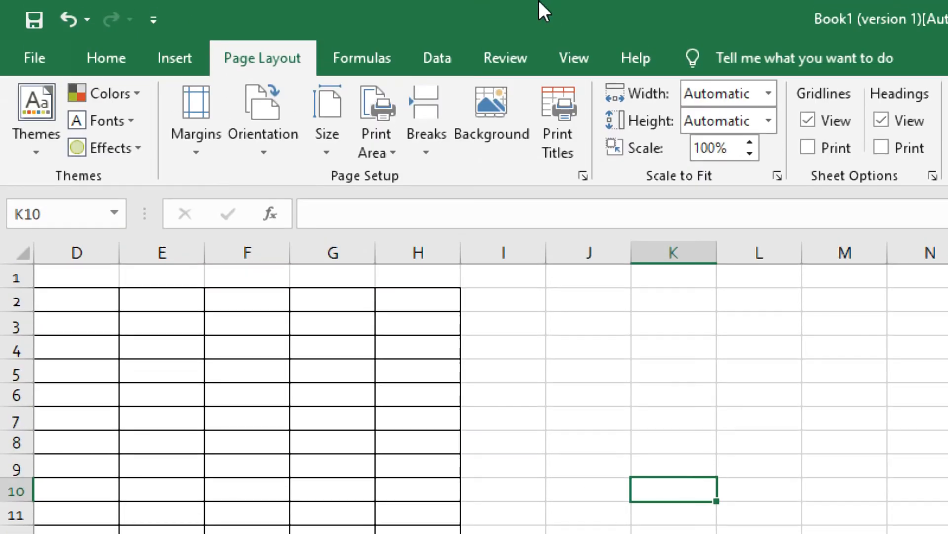
click(435, 156)
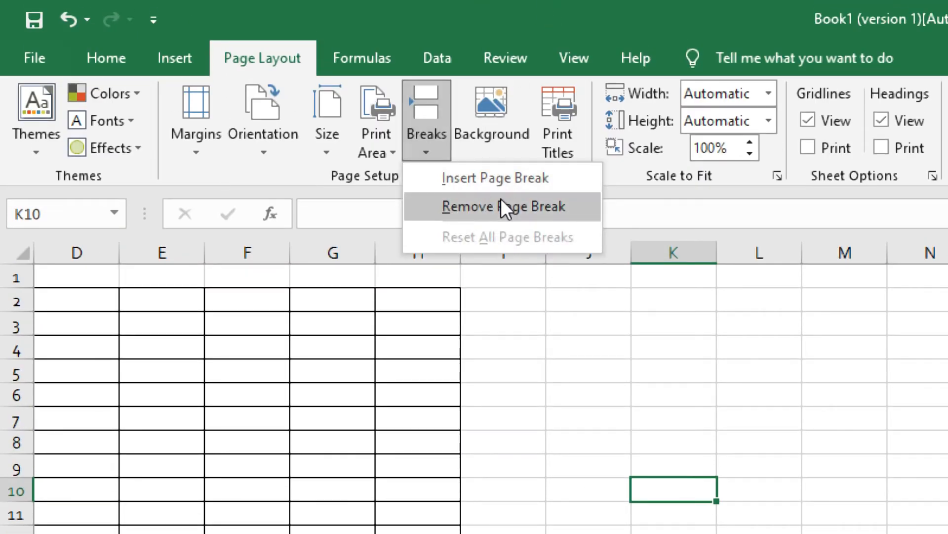
click(563, 341)
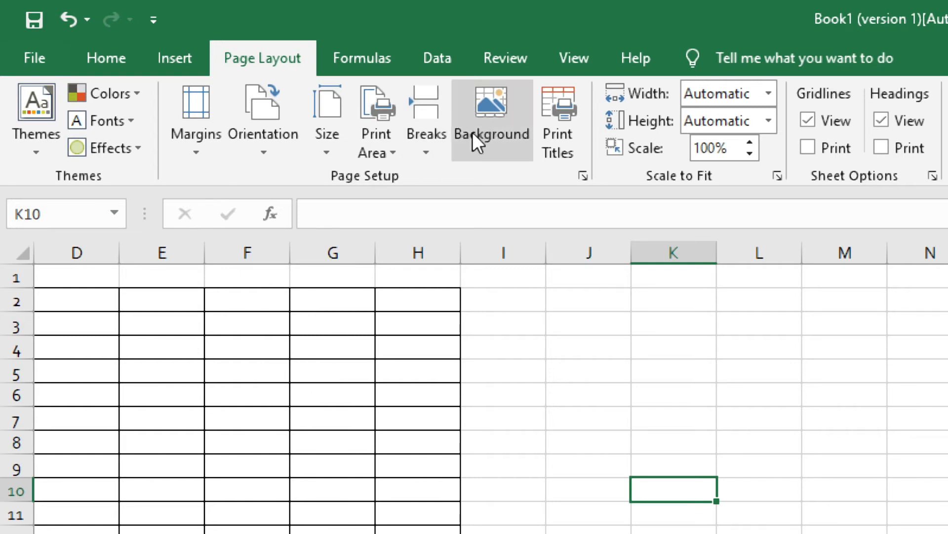
Step: Browse the computer's pictures for a sheet background and leave without choosing one
click(487, 132)
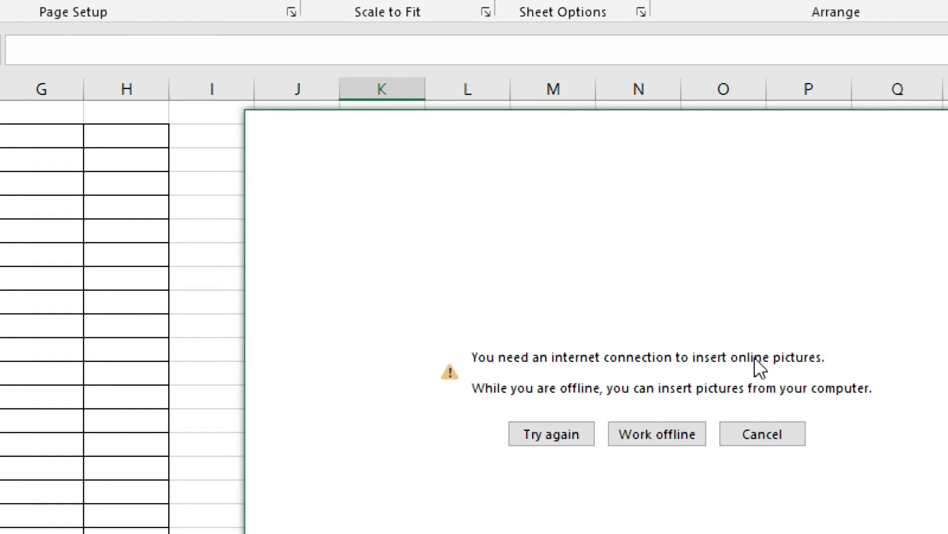
click(636, 434)
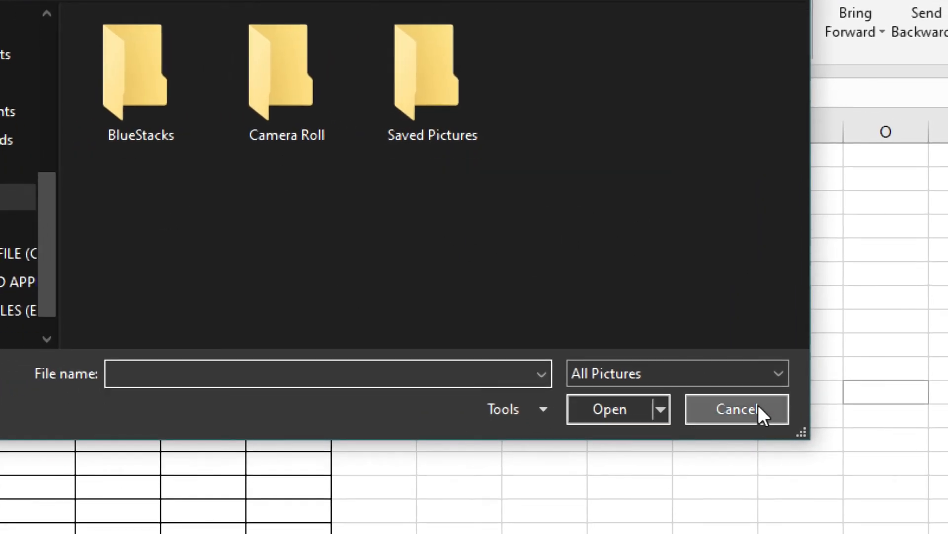
click(771, 421)
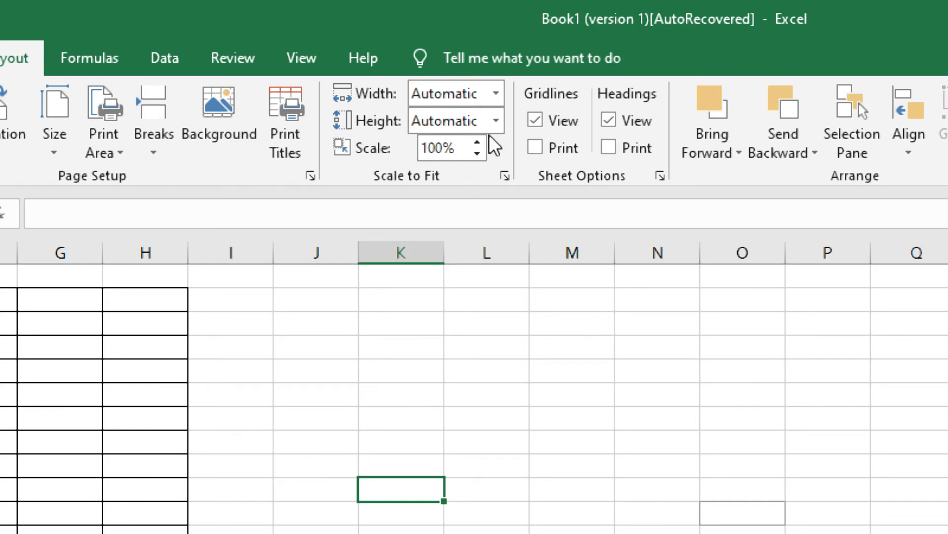
Step: Check the page width scaling options, then reduce the print scale and return it to 100%
click(494, 95)
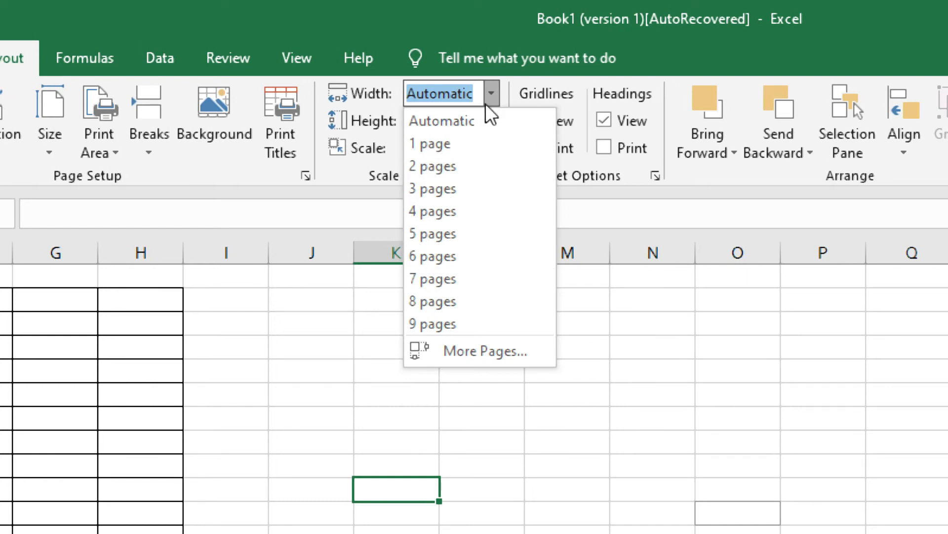
click(489, 122)
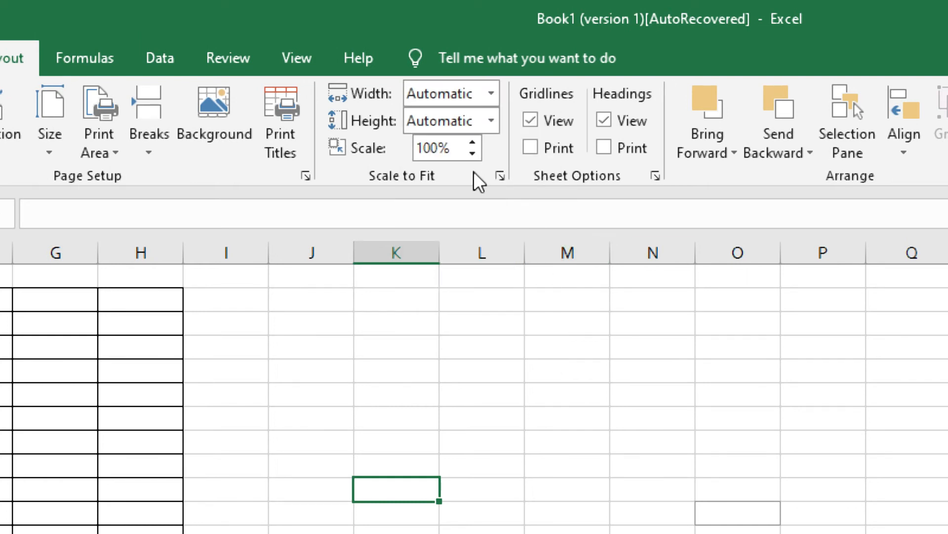
click(472, 154)
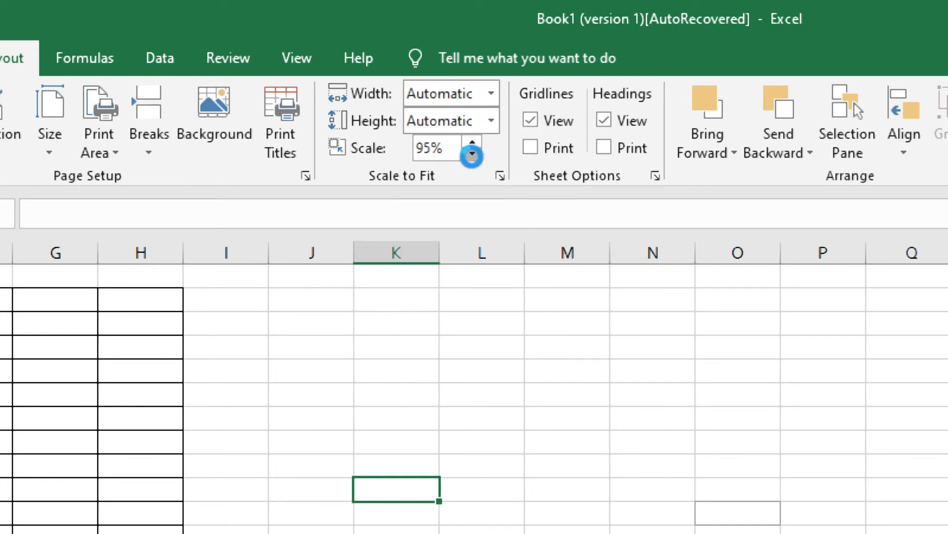
click(472, 154)
click(473, 142)
click(473, 143)
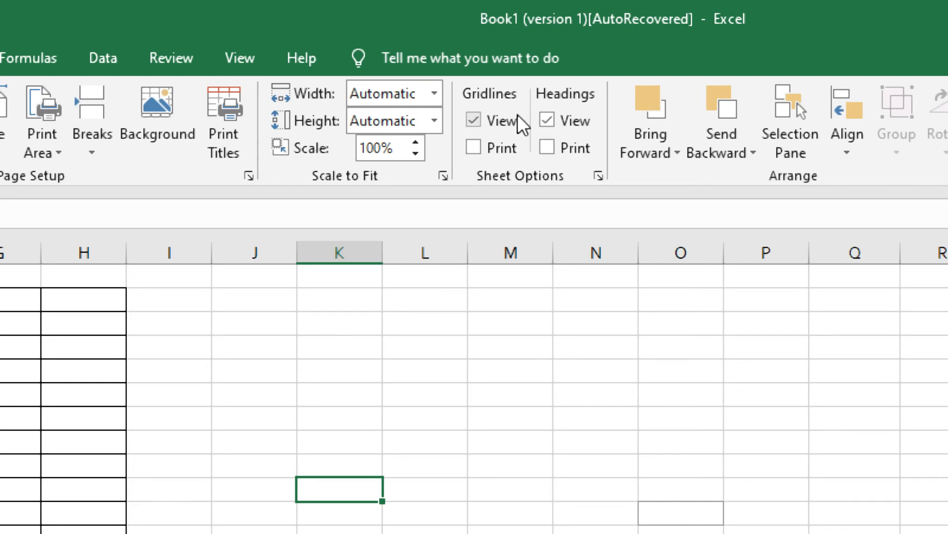
Step: Select sample cell ranges to point out the gridlines, then hide the sheet's gridlines and show them again
click(568, 296)
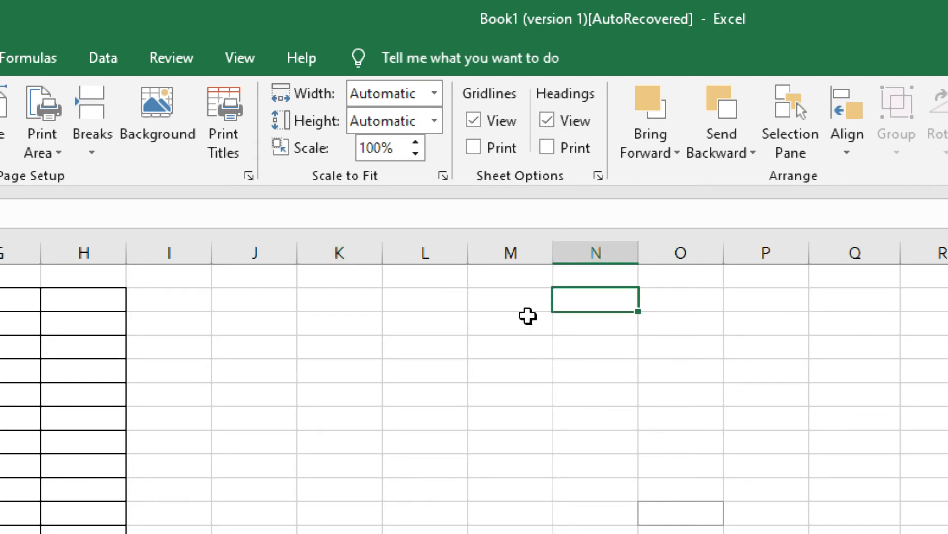
drag(419, 304, 864, 487)
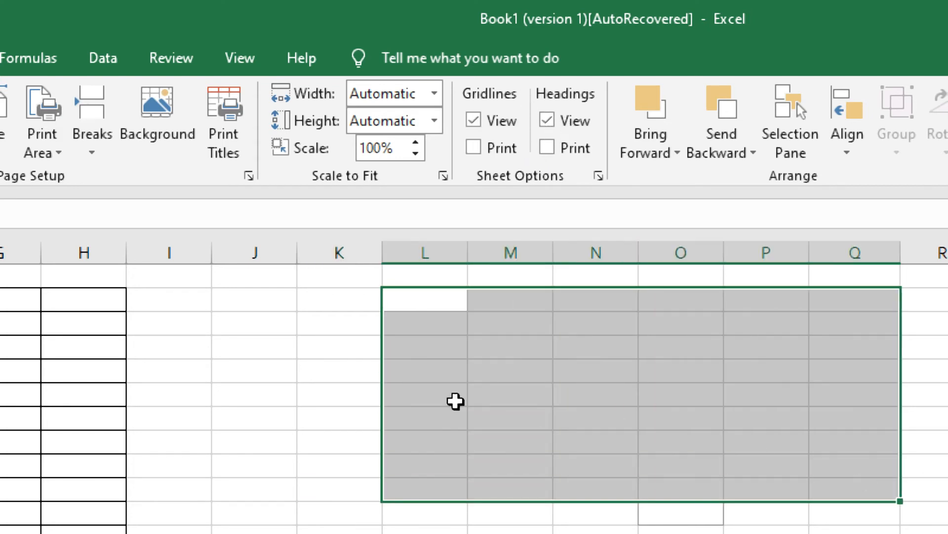
drag(220, 274, 726, 461)
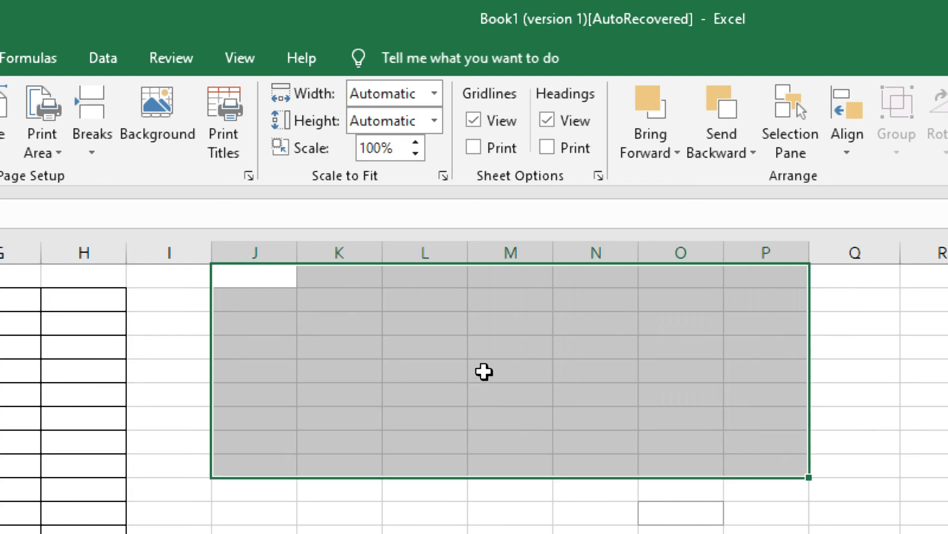
click(485, 372)
drag(396, 299, 687, 442)
click(840, 392)
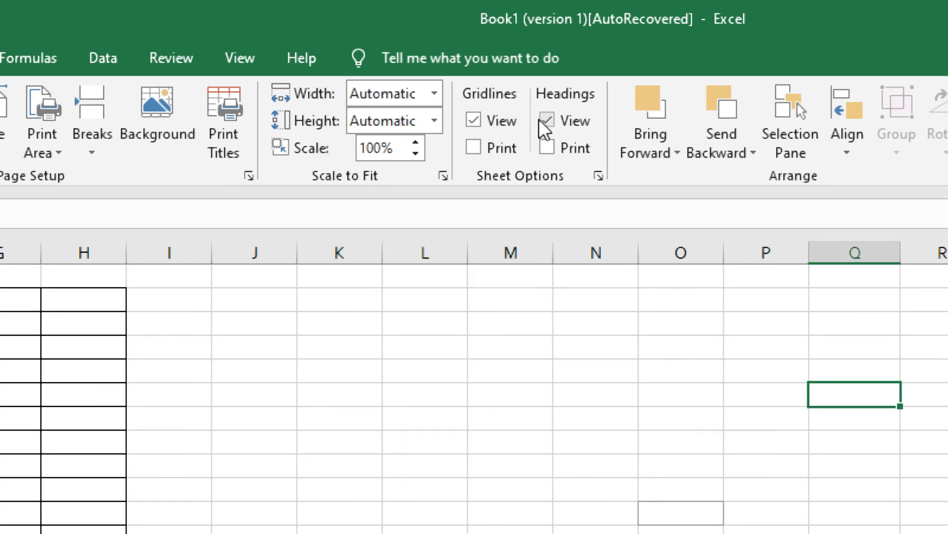
click(474, 119)
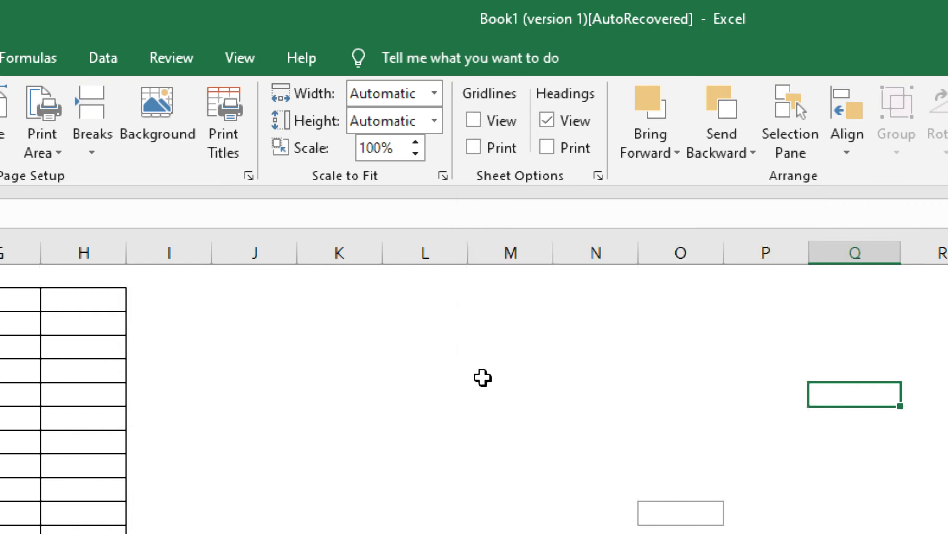
click(476, 121)
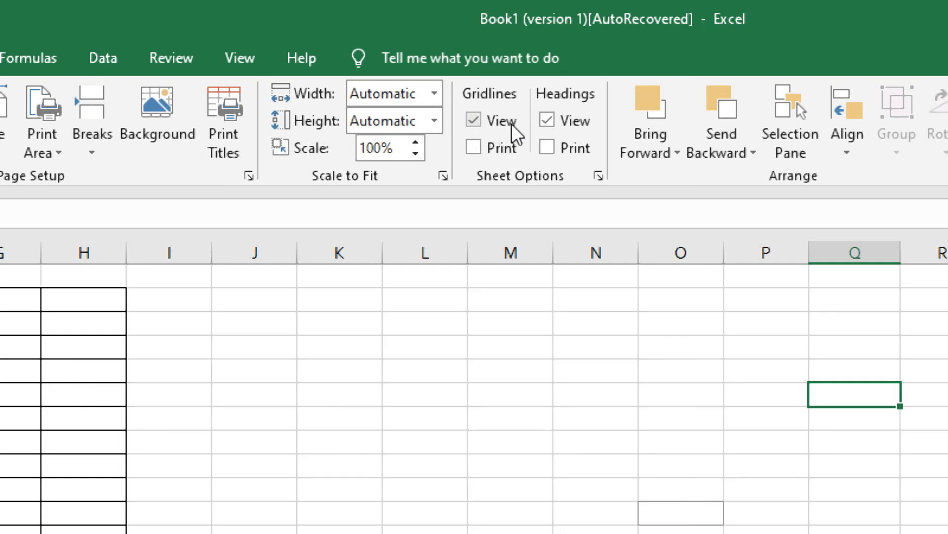
Step: Hide the row and column headings, show them again, and select the range L2:N7
click(543, 270)
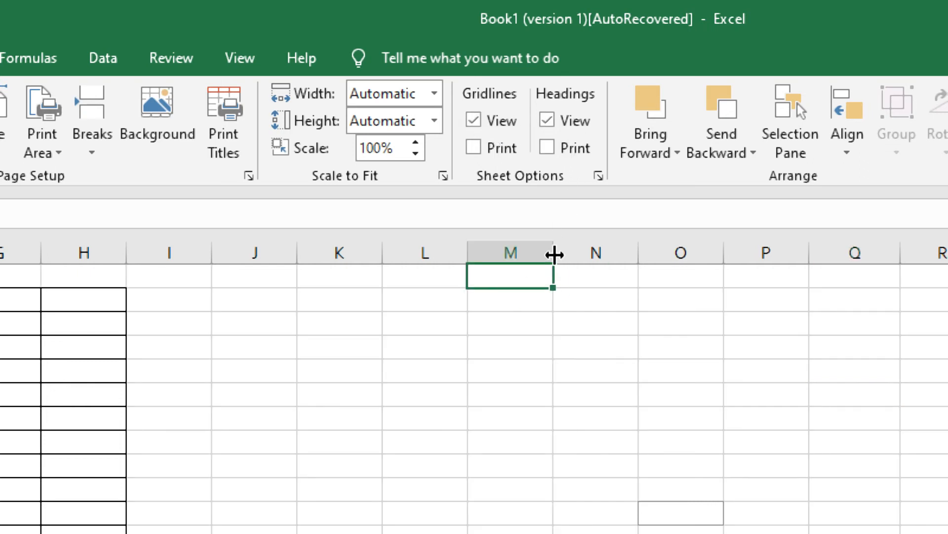
click(611, 319)
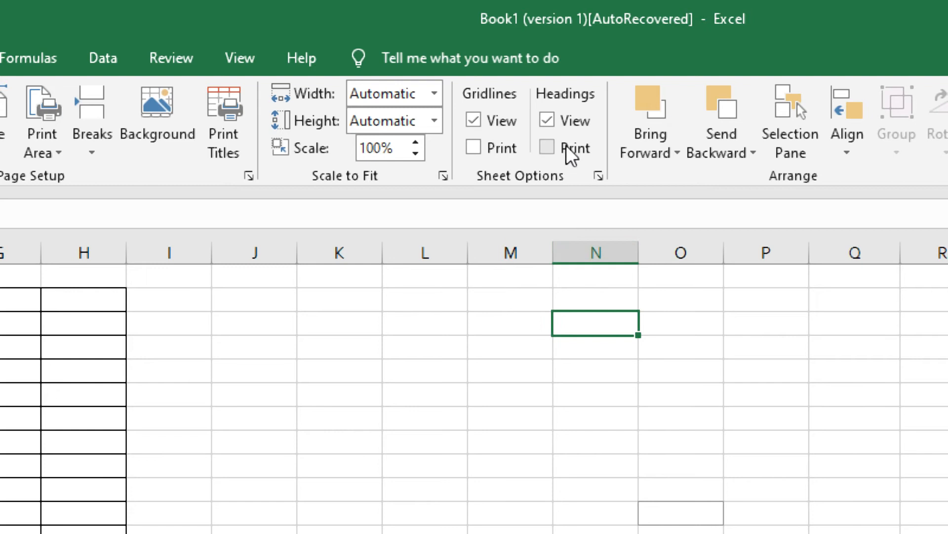
click(553, 119)
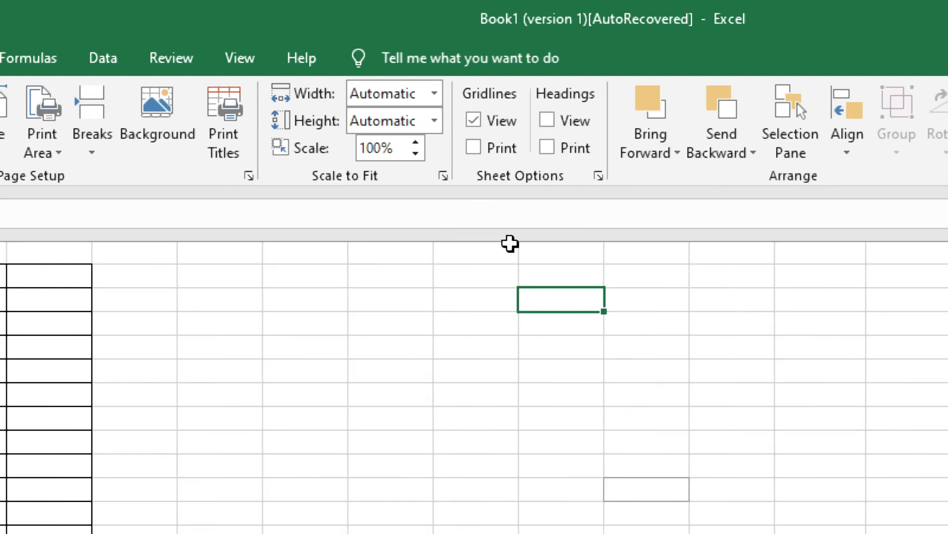
click(546, 120)
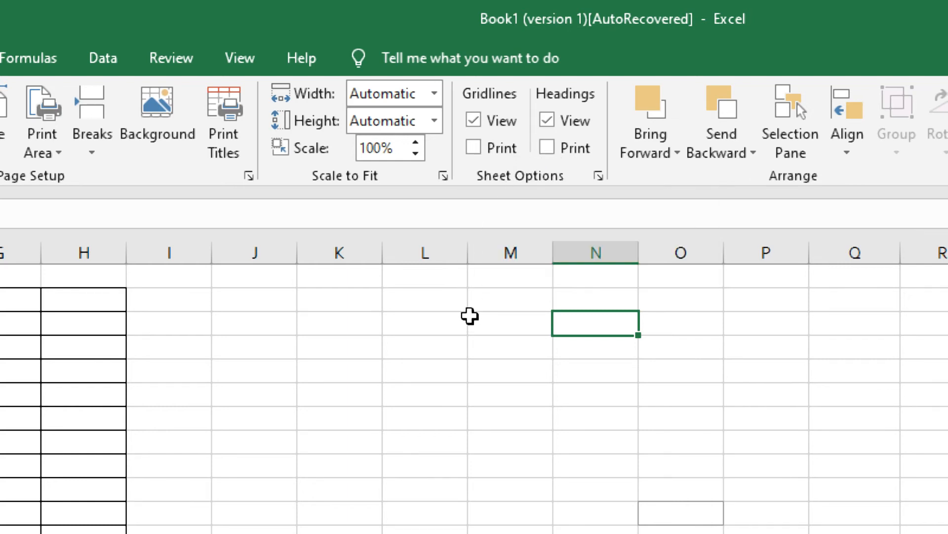
drag(387, 302, 582, 427)
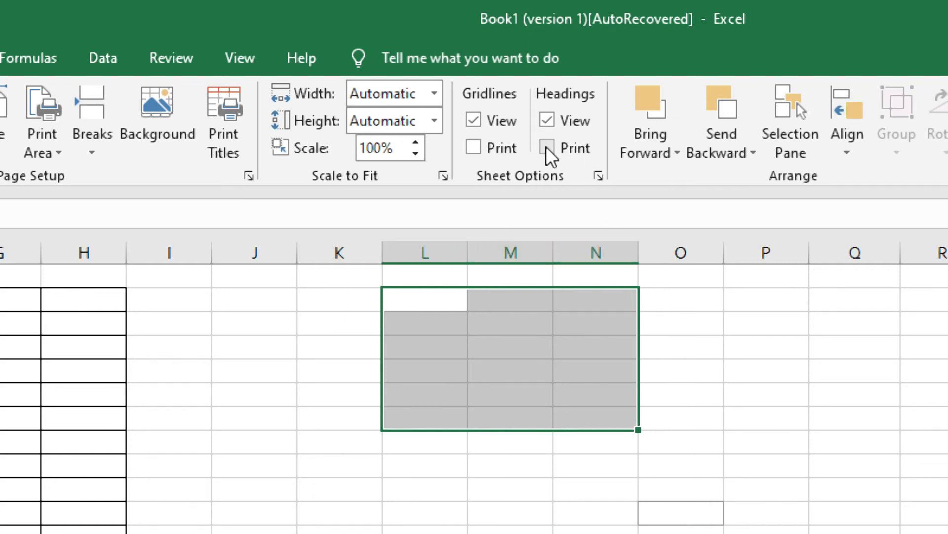
Step: Review the Bring Forward and Align options for arranging objects, and display the Selection pane
click(918, 364)
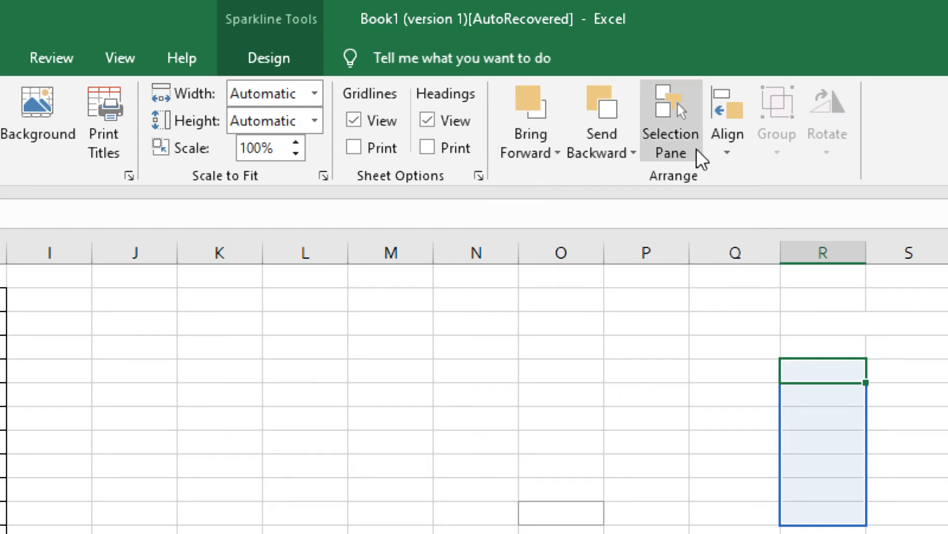
click(556, 155)
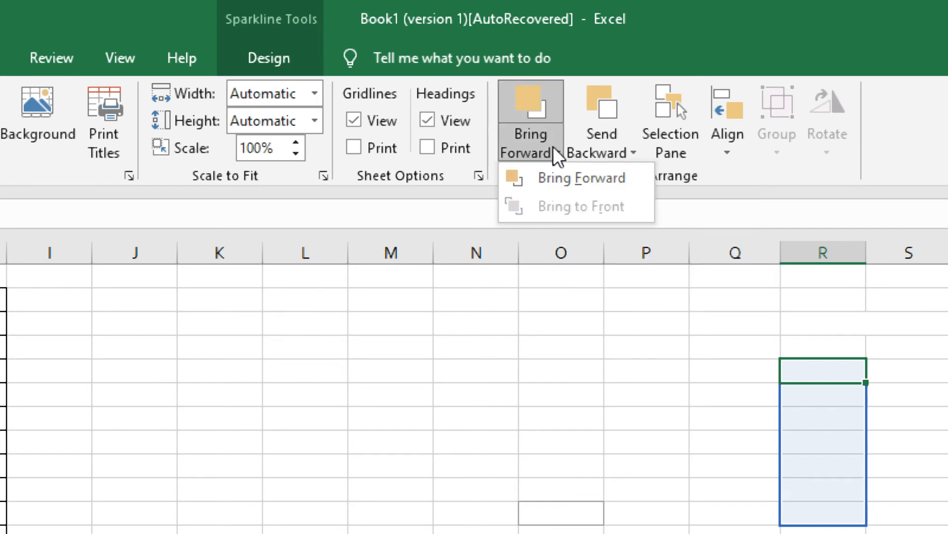
click(555, 154)
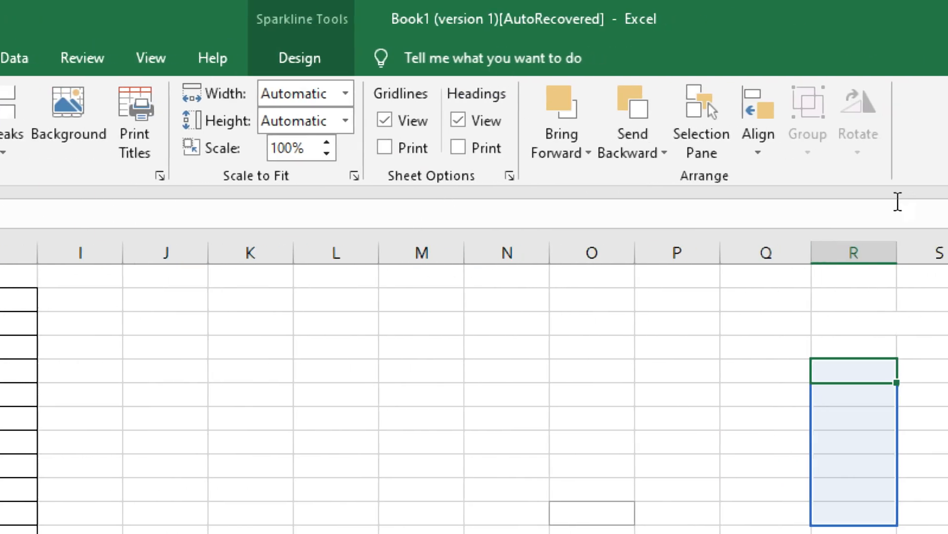
click(746, 149)
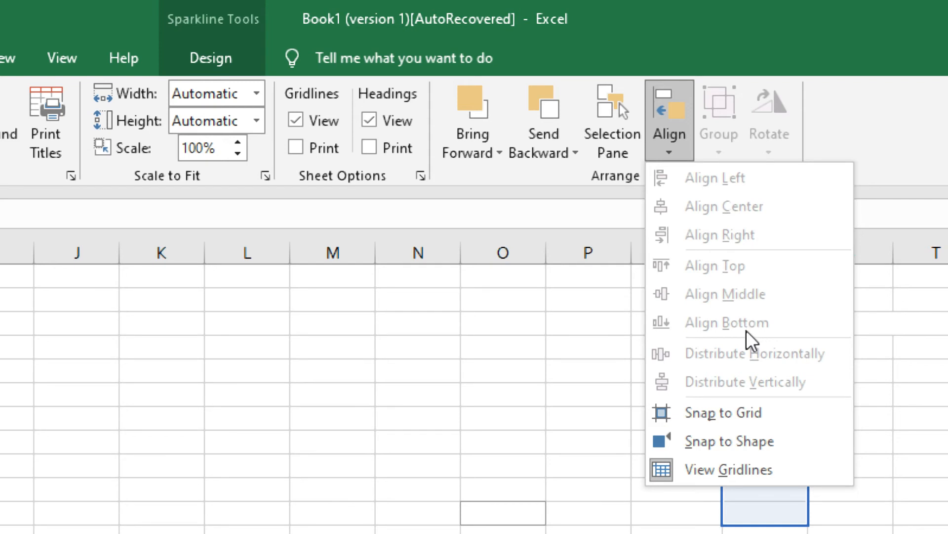
click(521, 368)
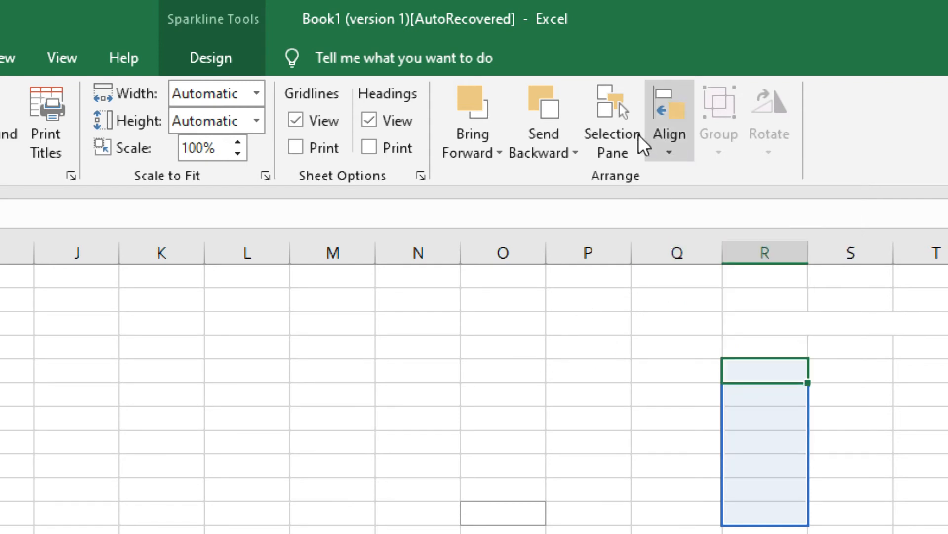
click(617, 148)
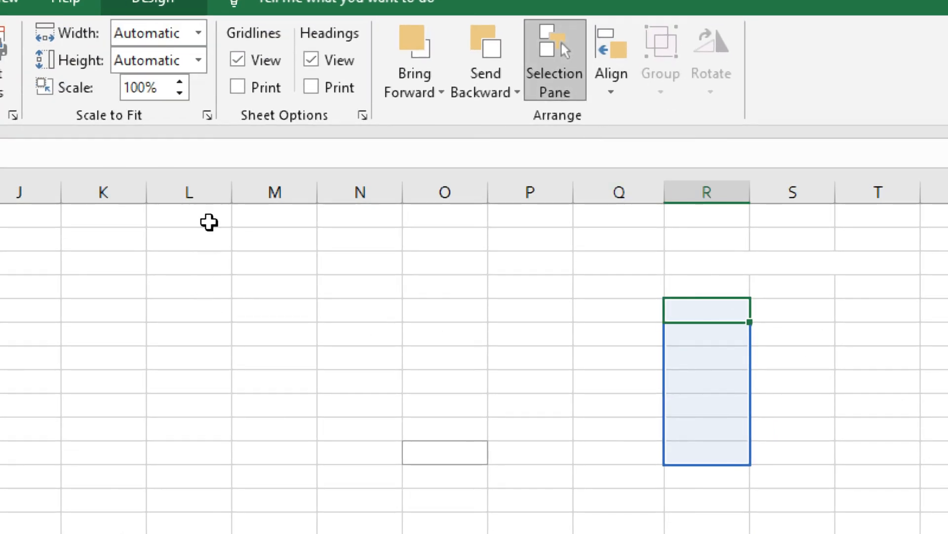
Step: View the print preview and settings of the active sheet at 100% magnification, then return to the worksheet
click(100, 312)
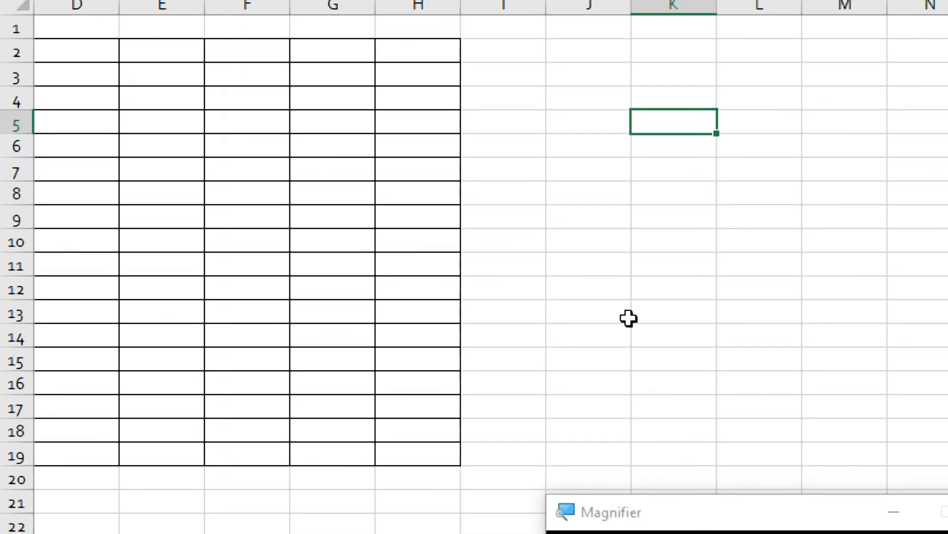
click(547, 190)
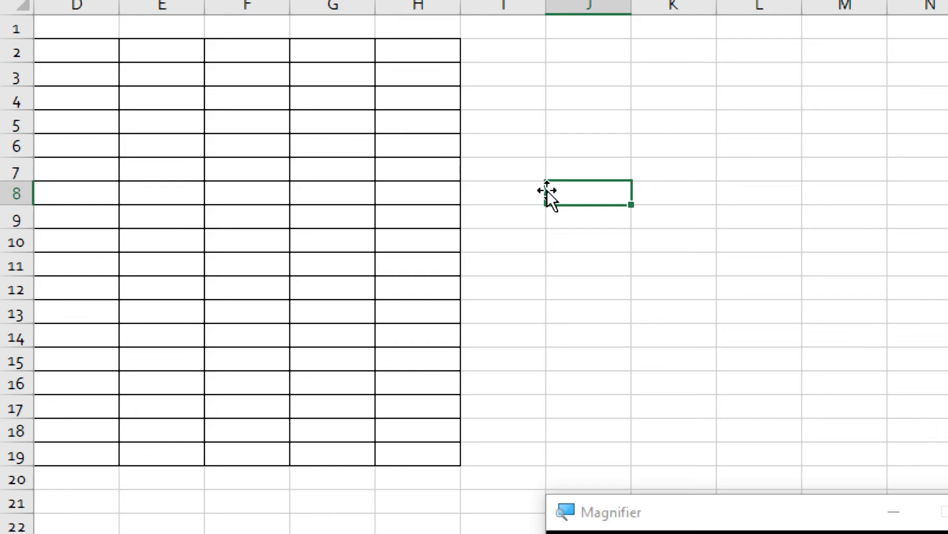
key(ctrl+p)
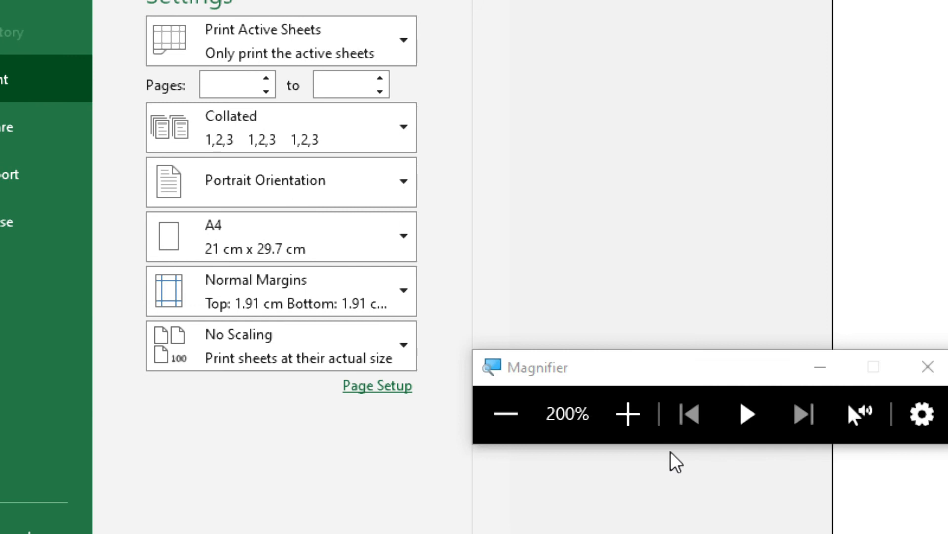
click(508, 415)
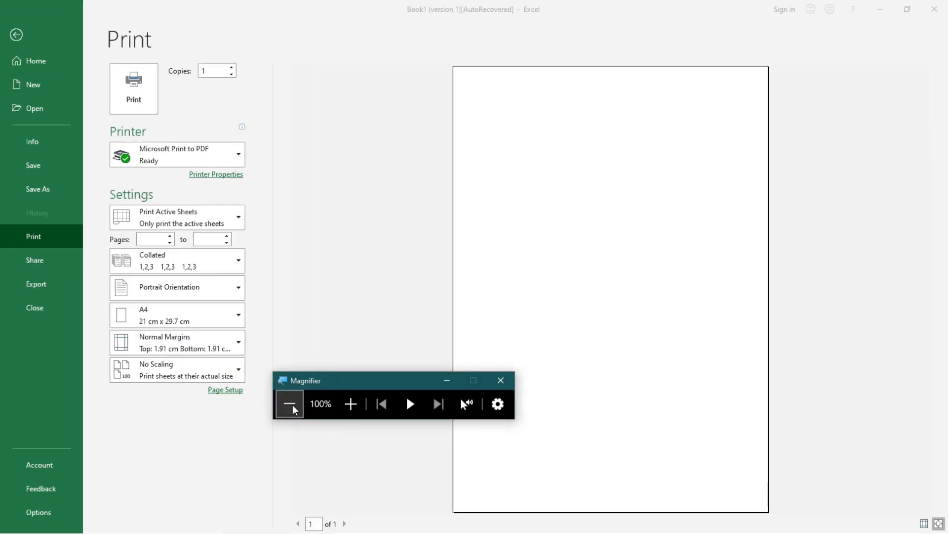
drag(360, 390, 265, 435)
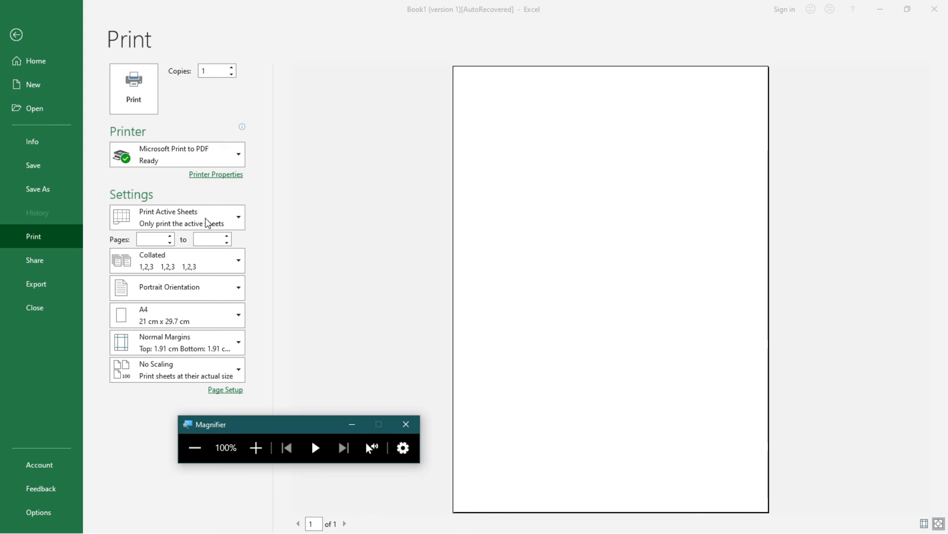
click(22, 42)
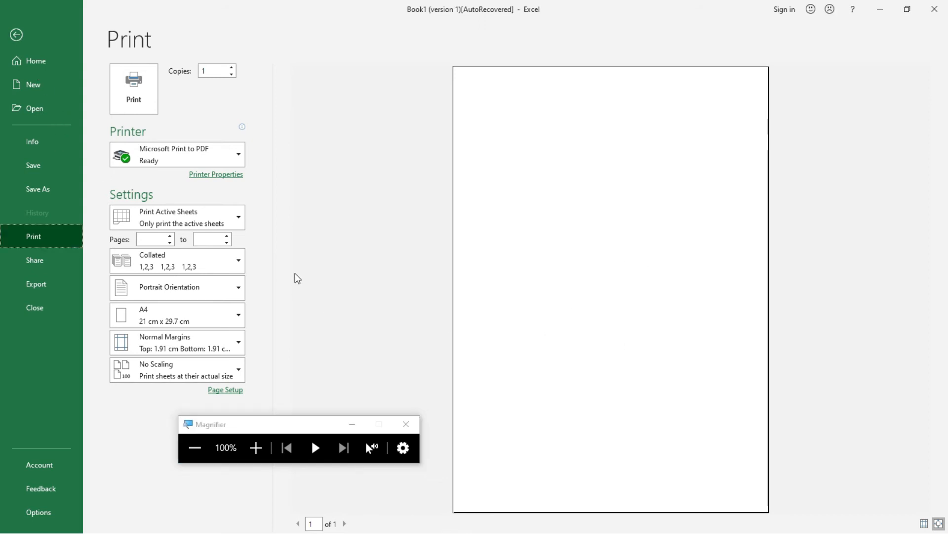
click(25, 40)
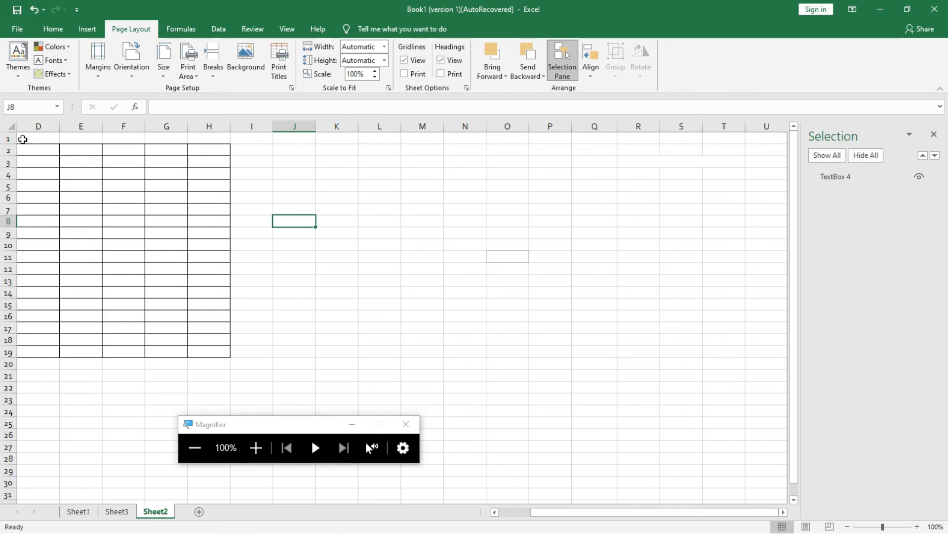
Step: Select the range D1:H22 and examine the available printers in the print settings, keeping Microsoft Print to PDF
drag(22, 139, 212, 386)
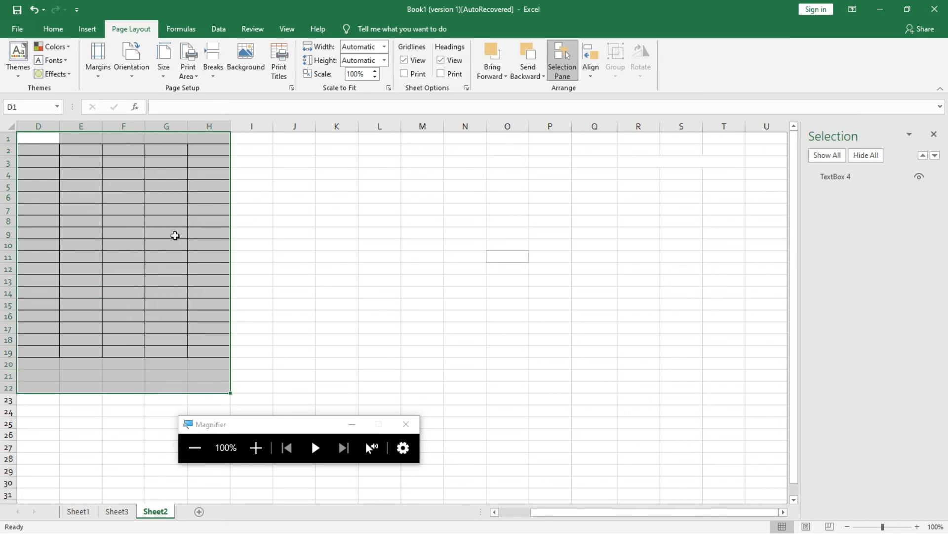
click(29, 34)
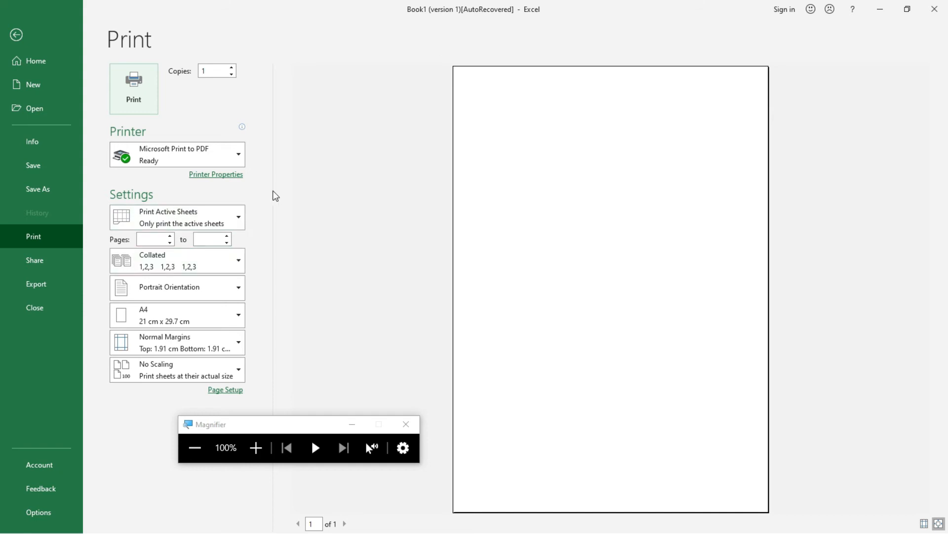
click(239, 165)
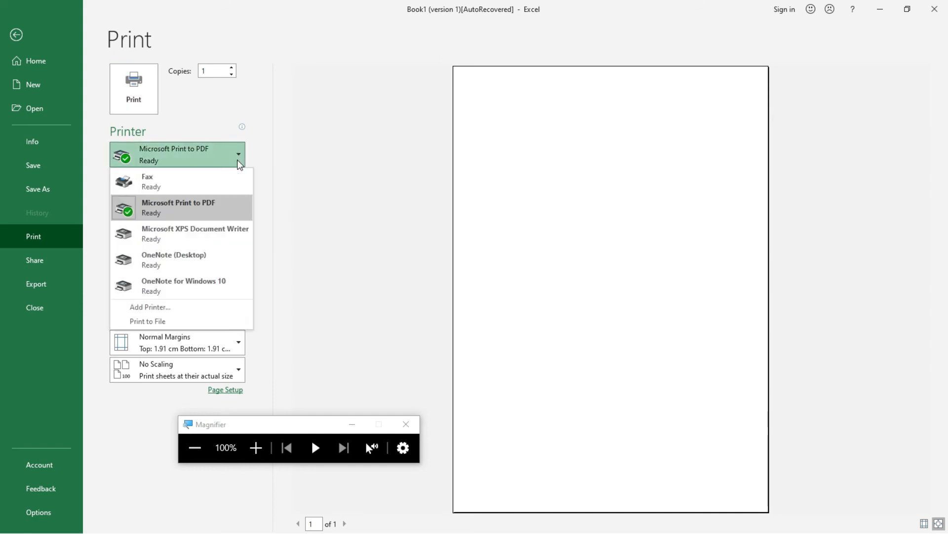
click(239, 161)
click(263, 440)
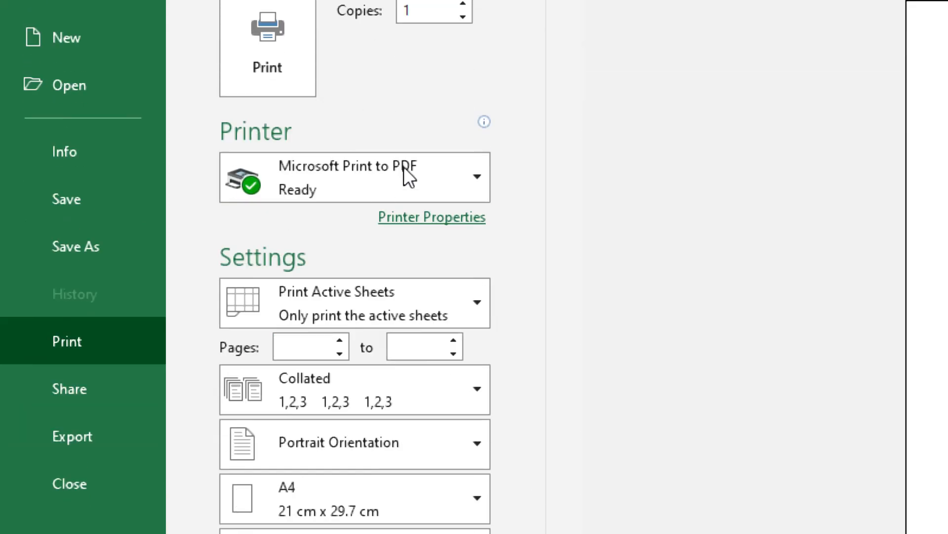
Step: Review the available printers, keep Microsoft Print to PDF, and set the print range to Print Selection
click(482, 180)
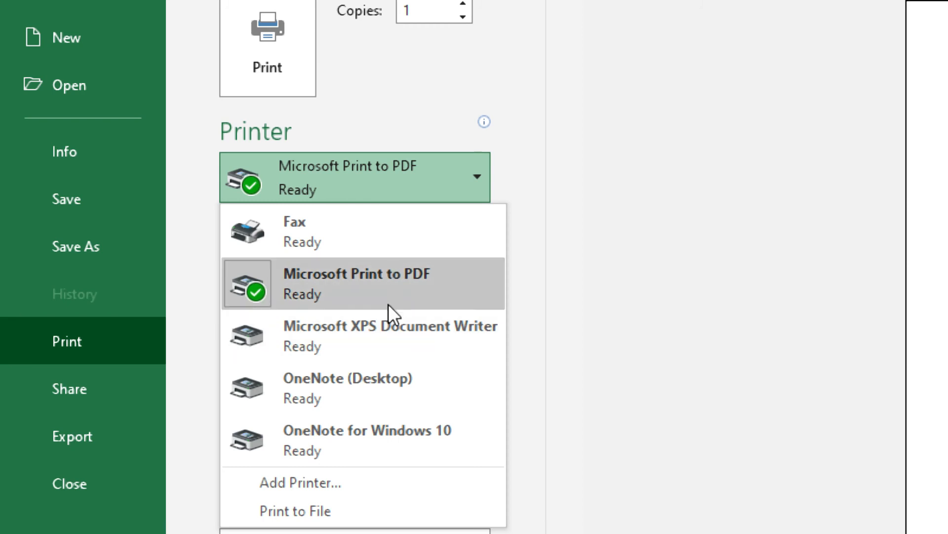
click(449, 174)
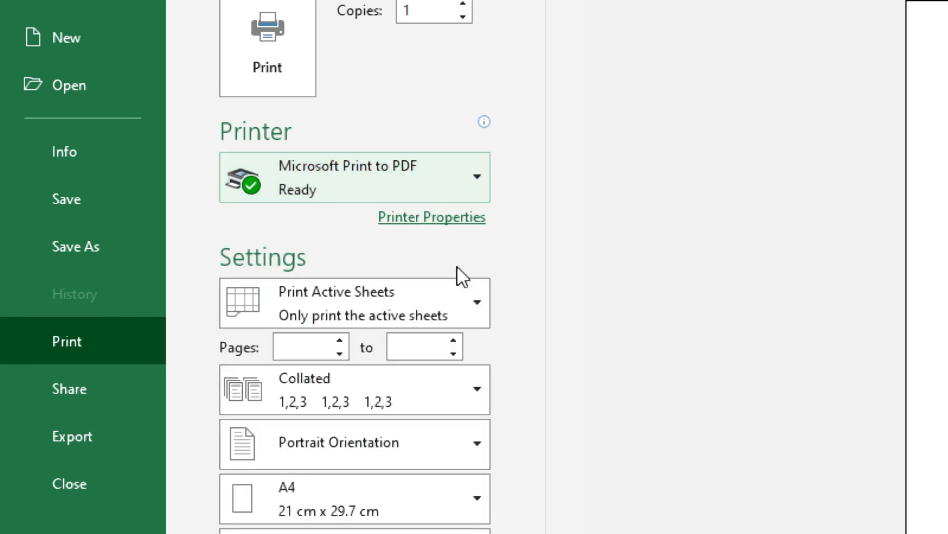
scroll(476, 500, down, 2)
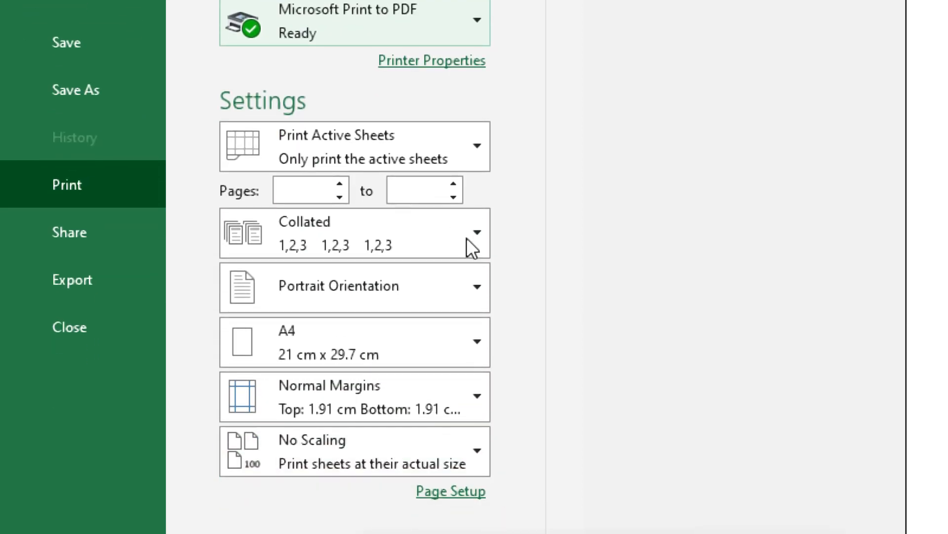
click(458, 95)
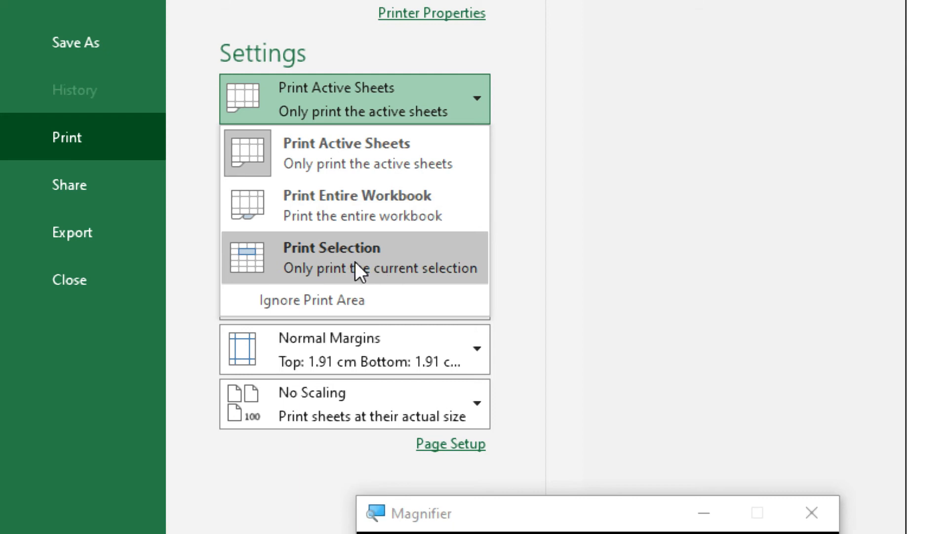
click(334, 280)
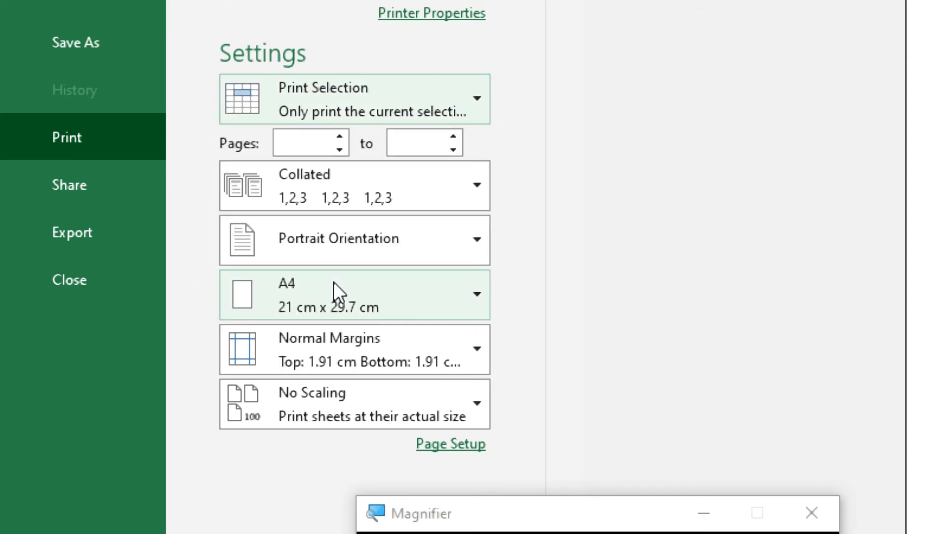
click(314, 144)
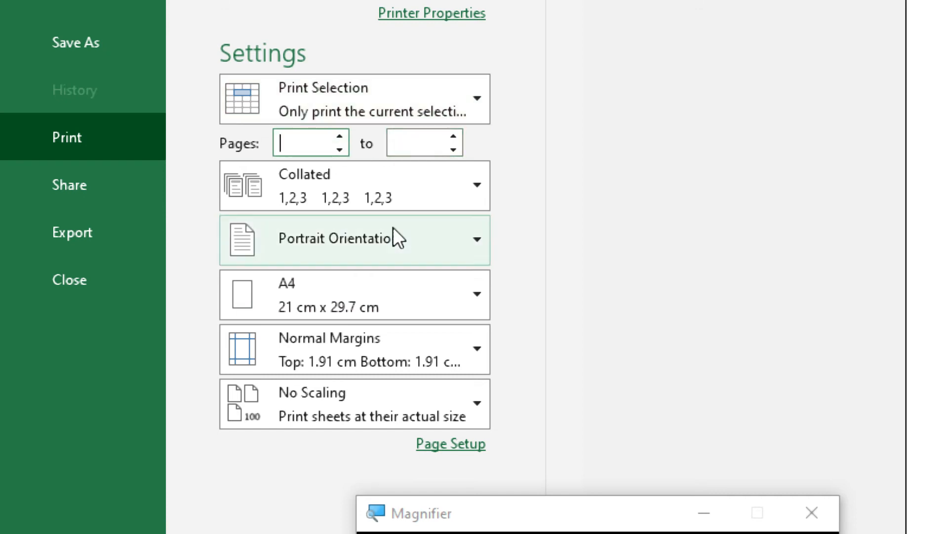
Step: Switch the page orientation of the printout to Landscape Orientation
click(461, 247)
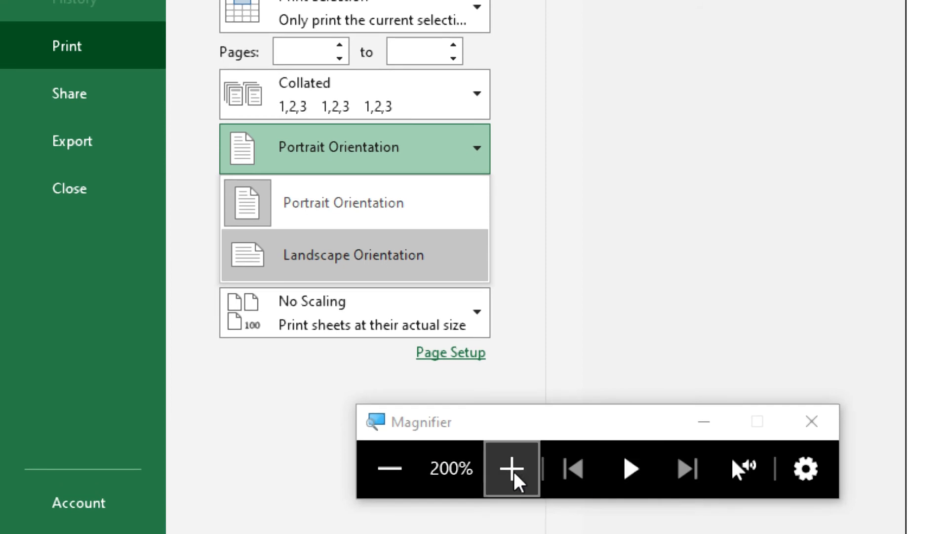
click(413, 478)
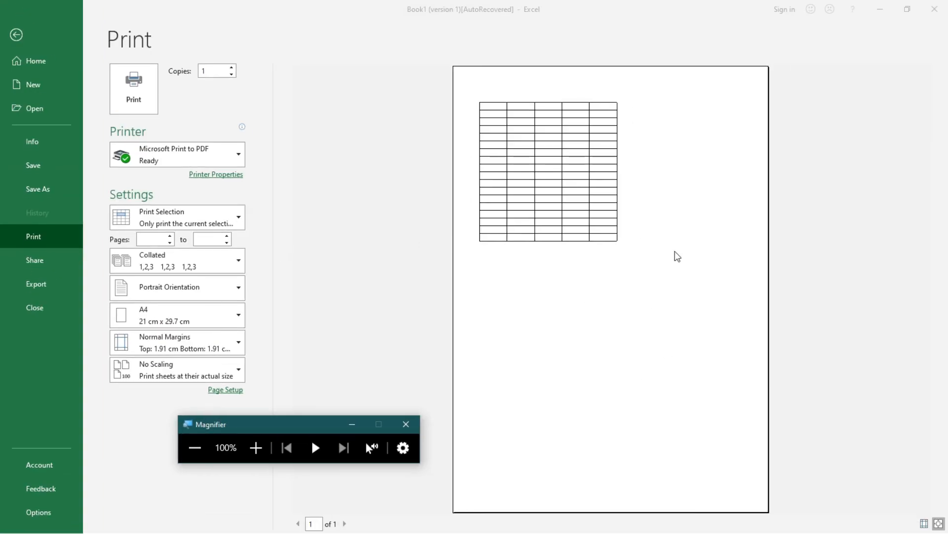
click(227, 294)
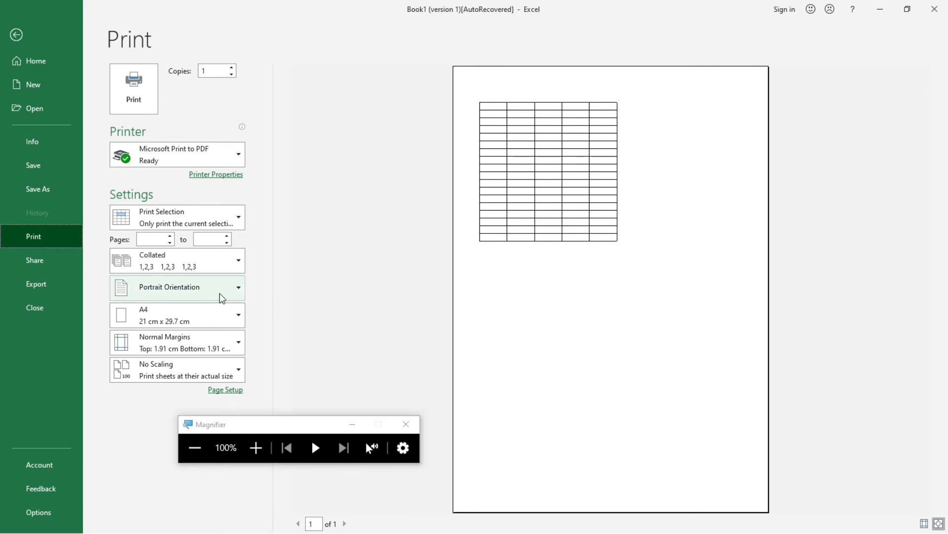
click(221, 297)
click(190, 338)
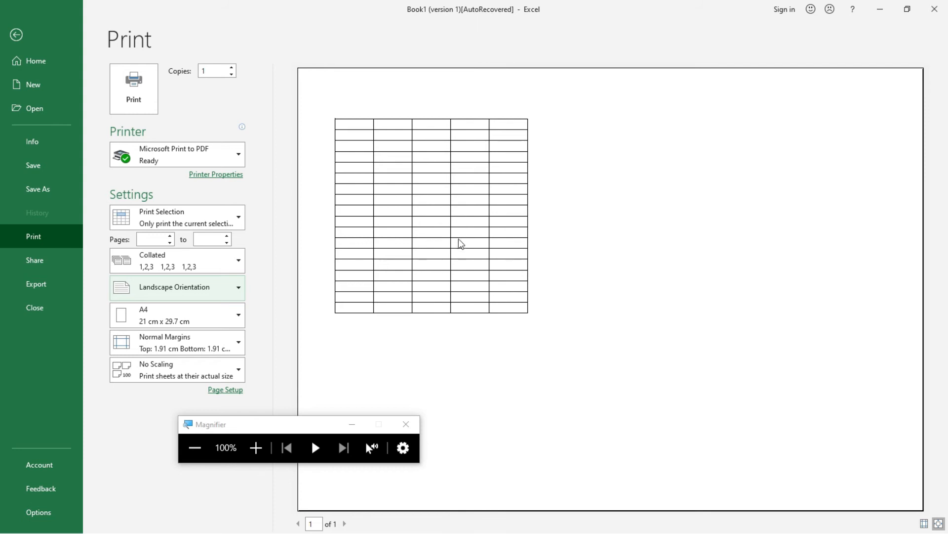
Step: Return the printout to Portrait Orientation and choose A4 as the paper size
click(200, 299)
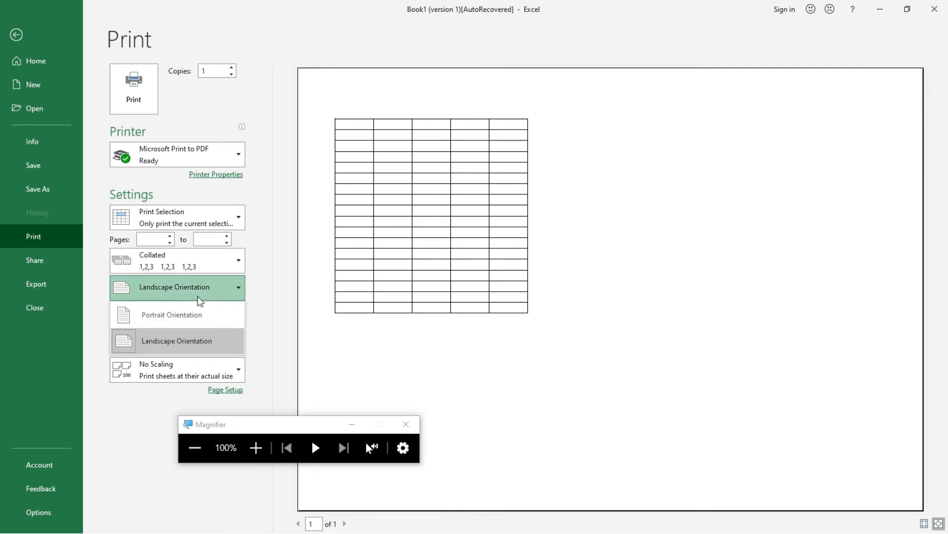
click(180, 319)
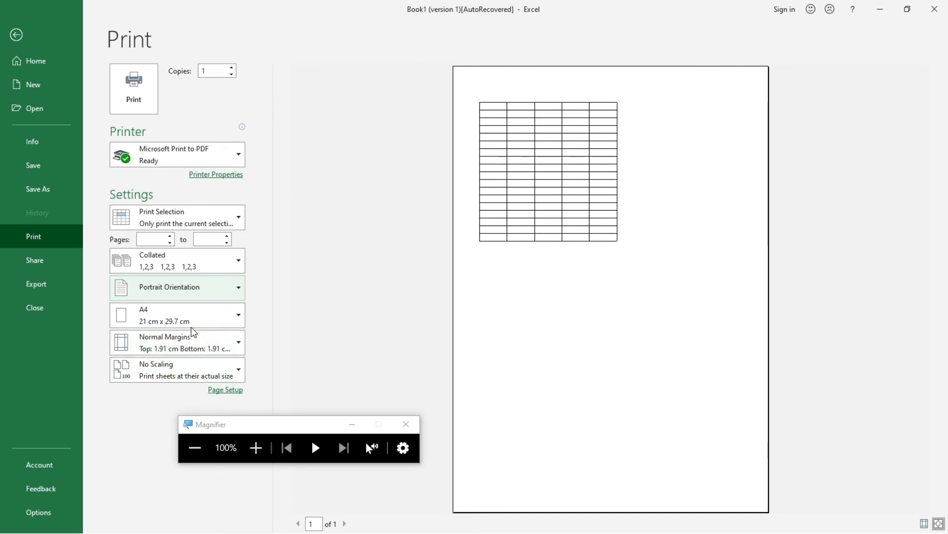
click(218, 315)
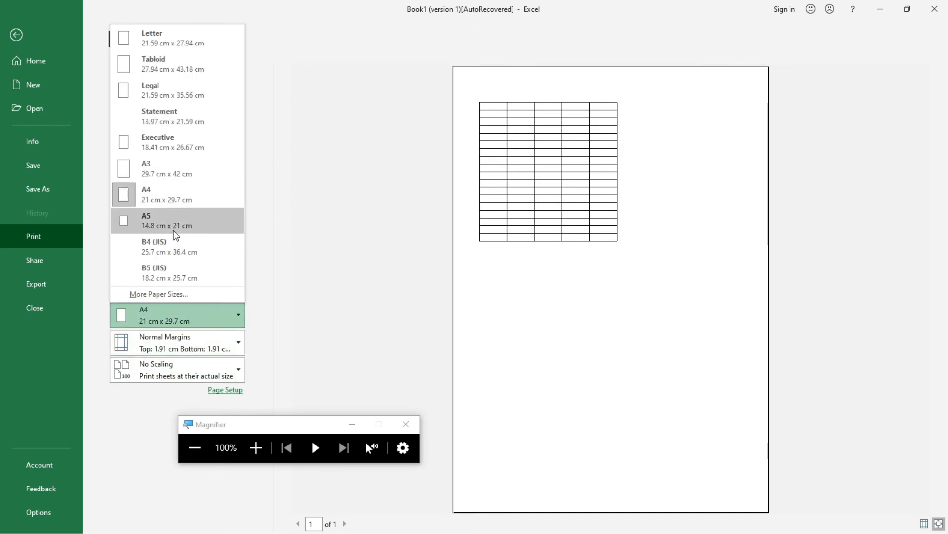
click(178, 202)
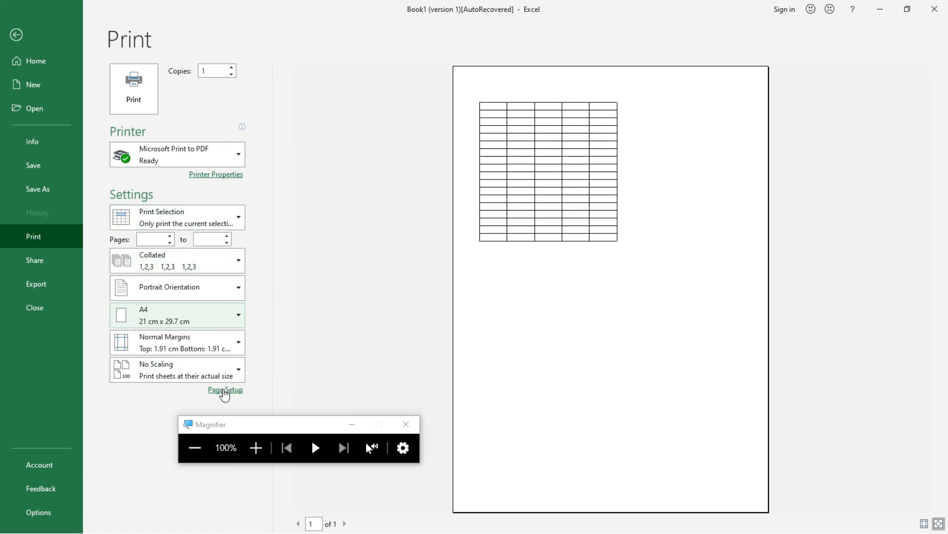
Step: Center the table both horizontally and vertically on the page through the custom margin settings
click(250, 441)
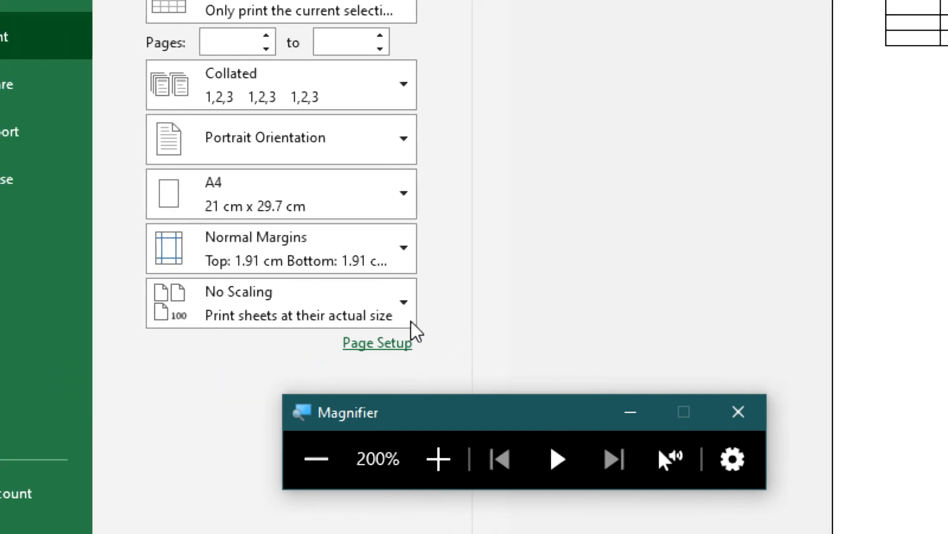
click(407, 258)
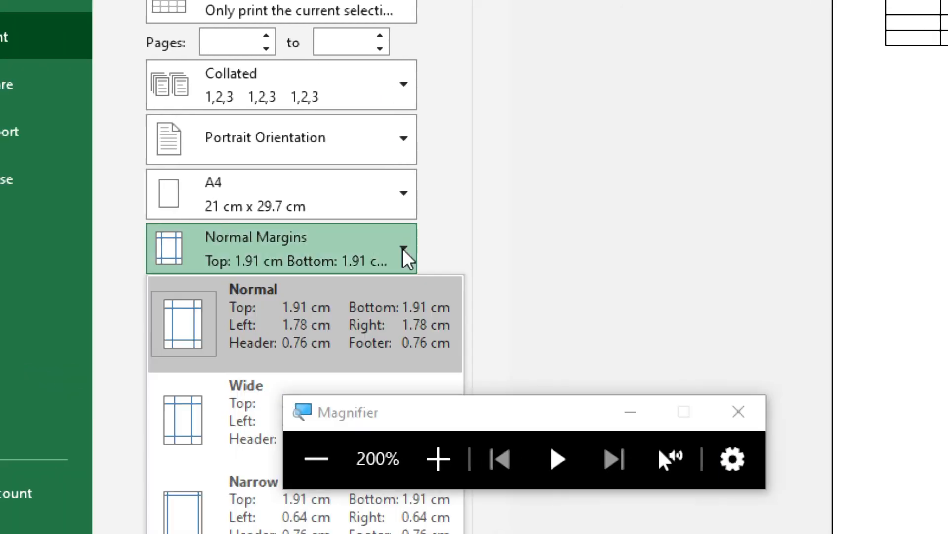
drag(430, 424, 678, 436)
click(388, 259)
click(388, 261)
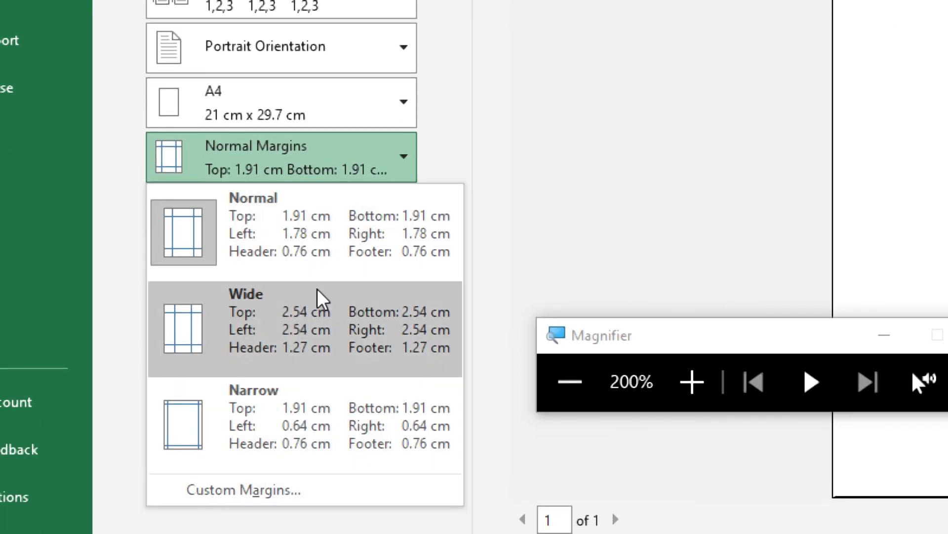
click(284, 503)
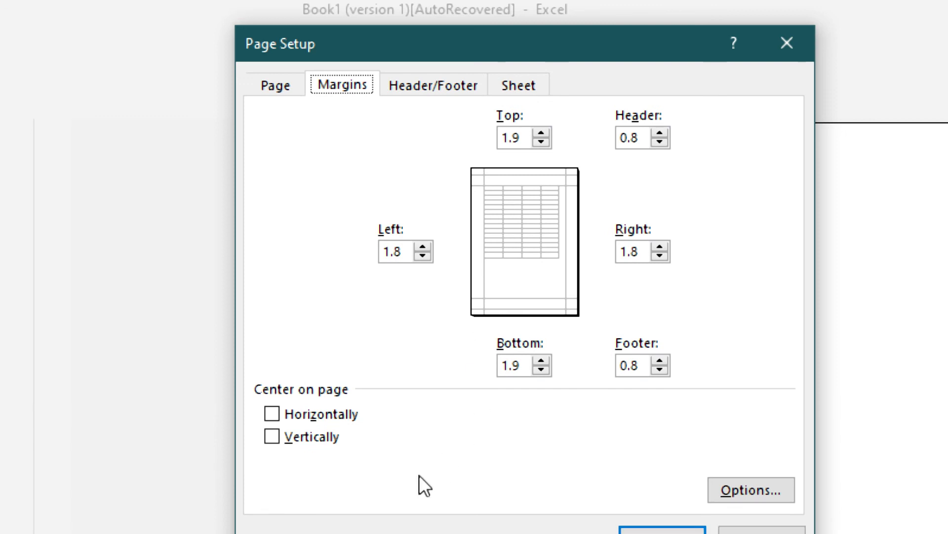
click(316, 420)
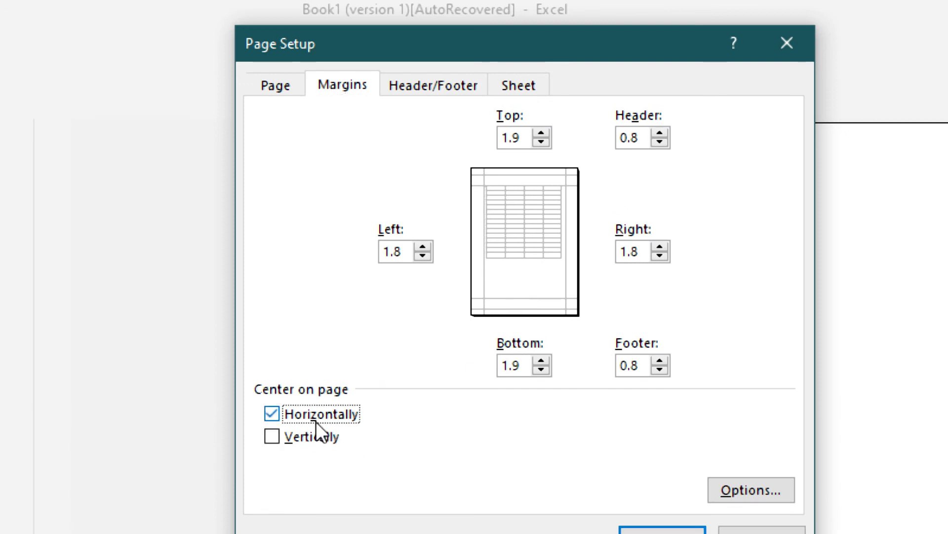
click(303, 443)
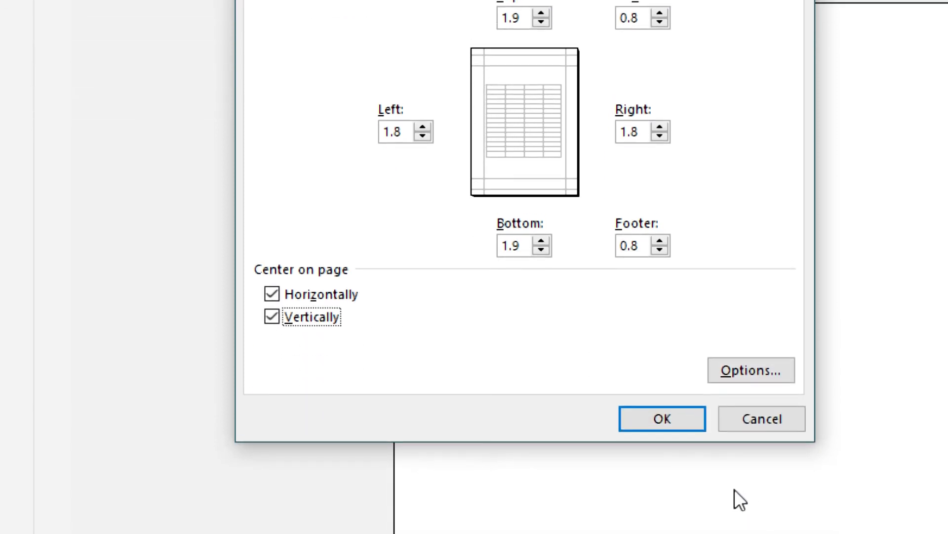
click(665, 423)
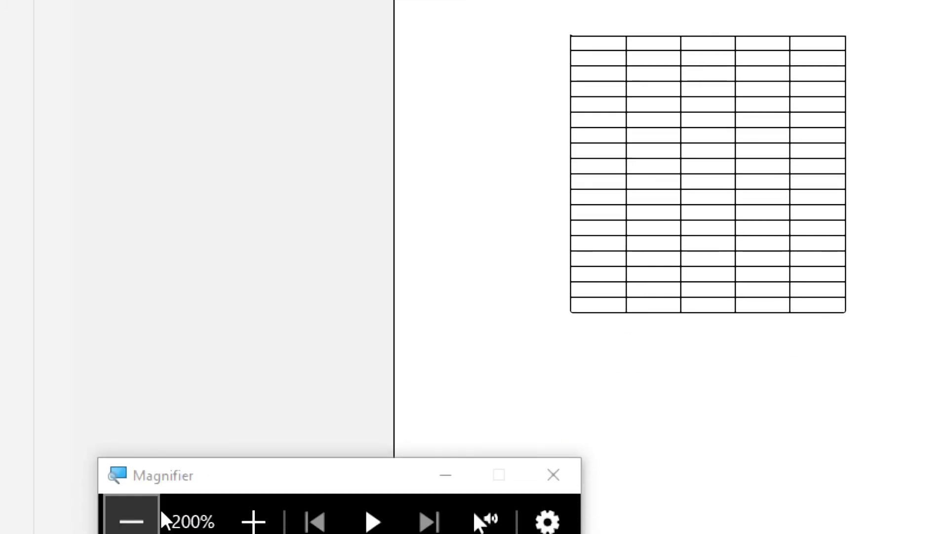
click(143, 528)
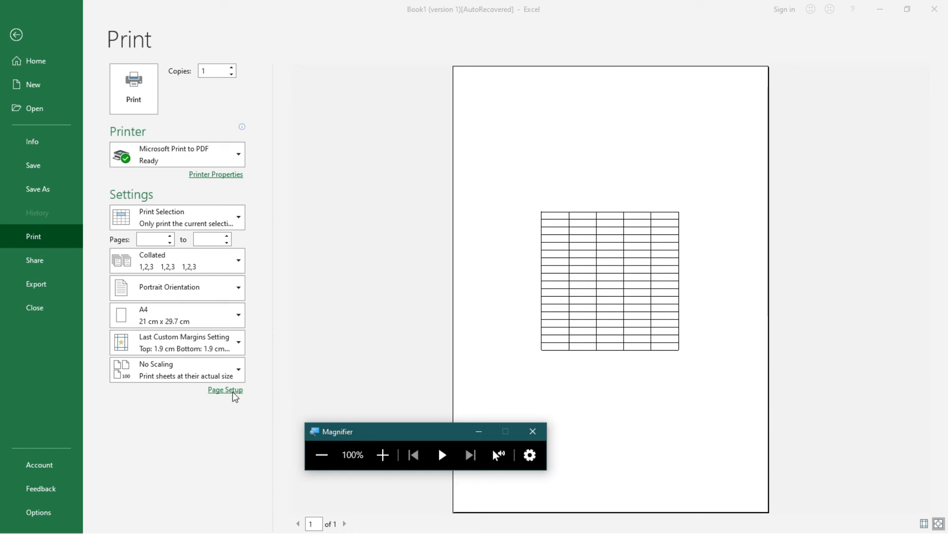
Step: Review the Page, Margins, Header/Footer and Sheet settings in Page Setup, and close it without applying changes
click(340, 372)
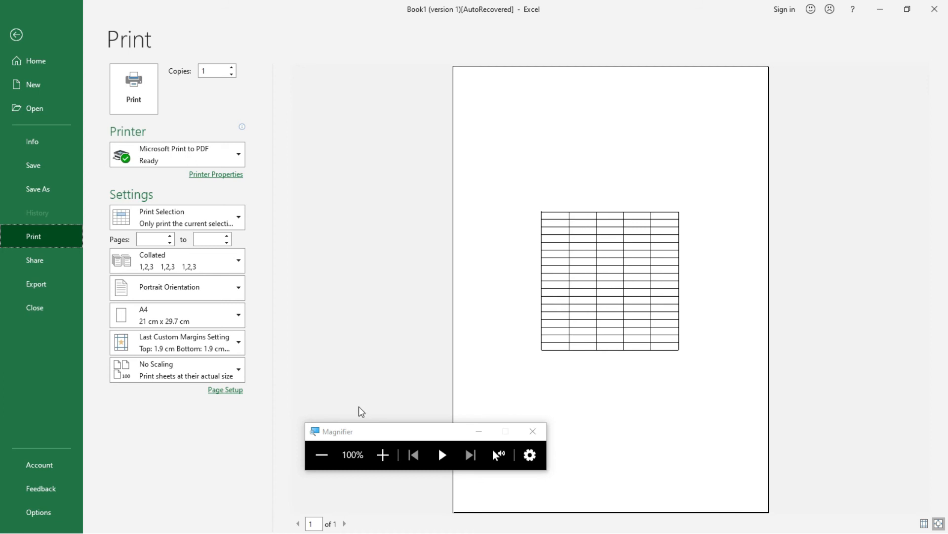
click(382, 455)
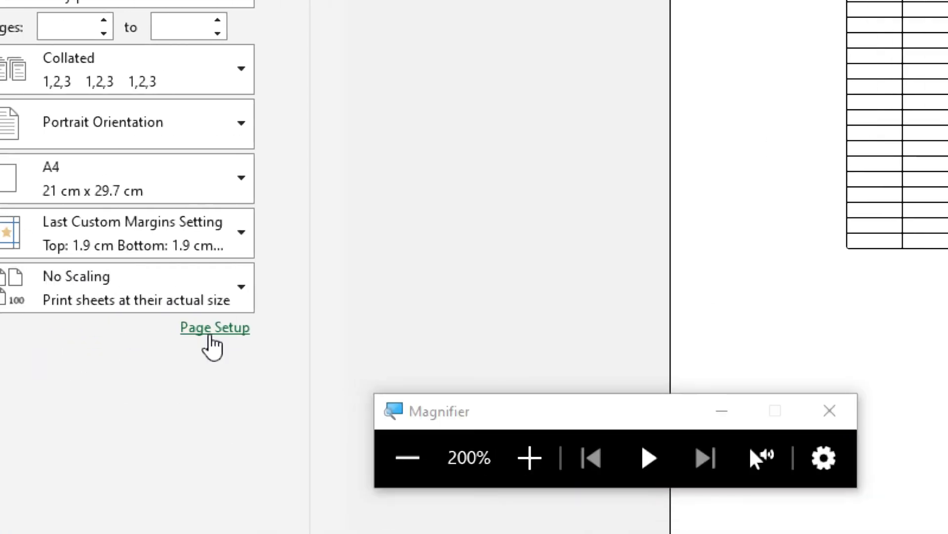
click(211, 335)
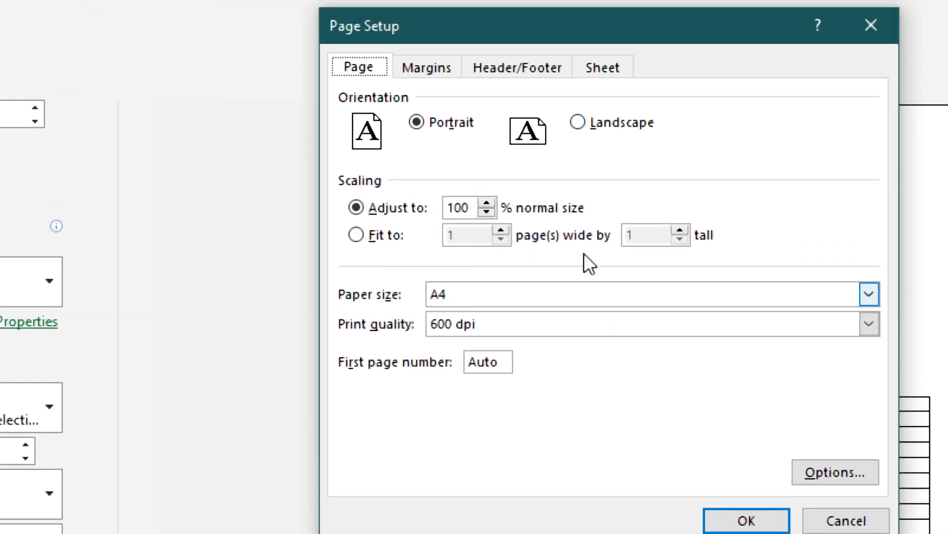
click(432, 88)
click(519, 87)
click(588, 83)
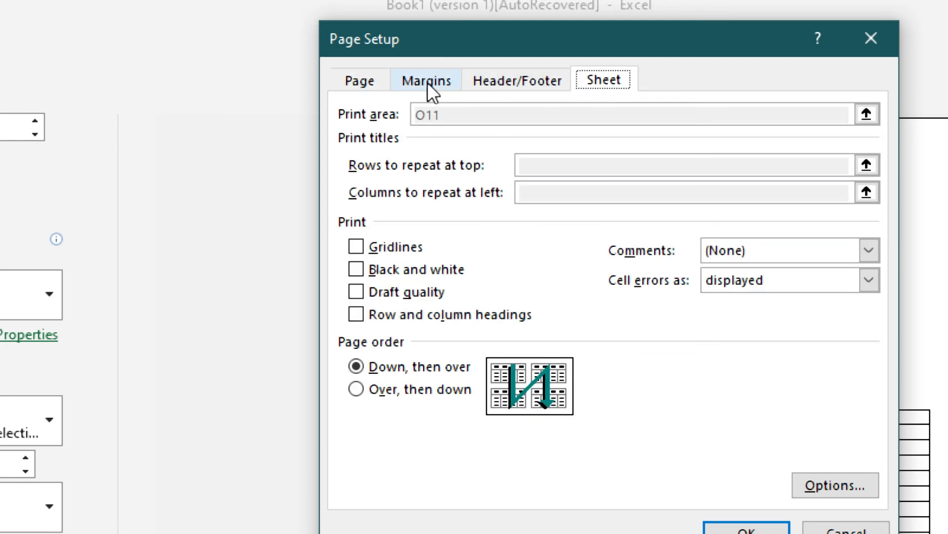
click(345, 81)
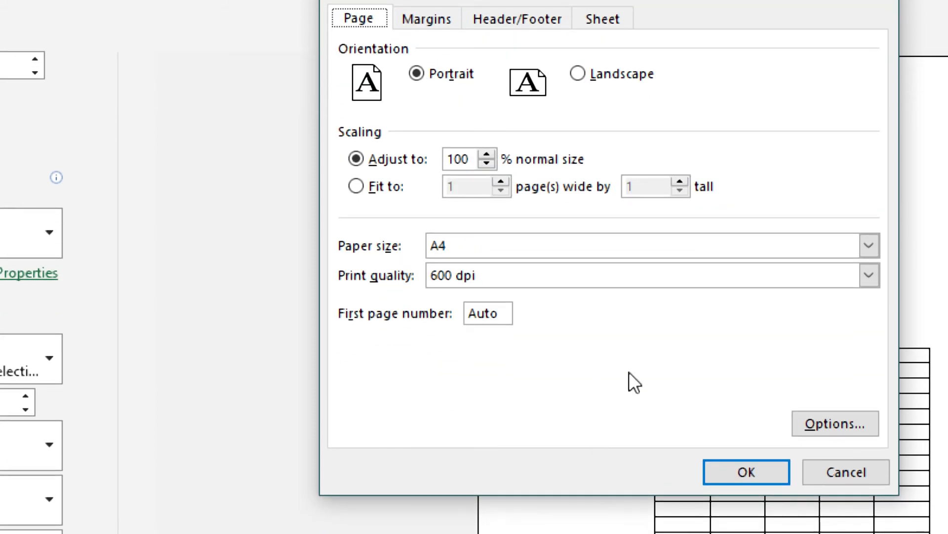
click(859, 470)
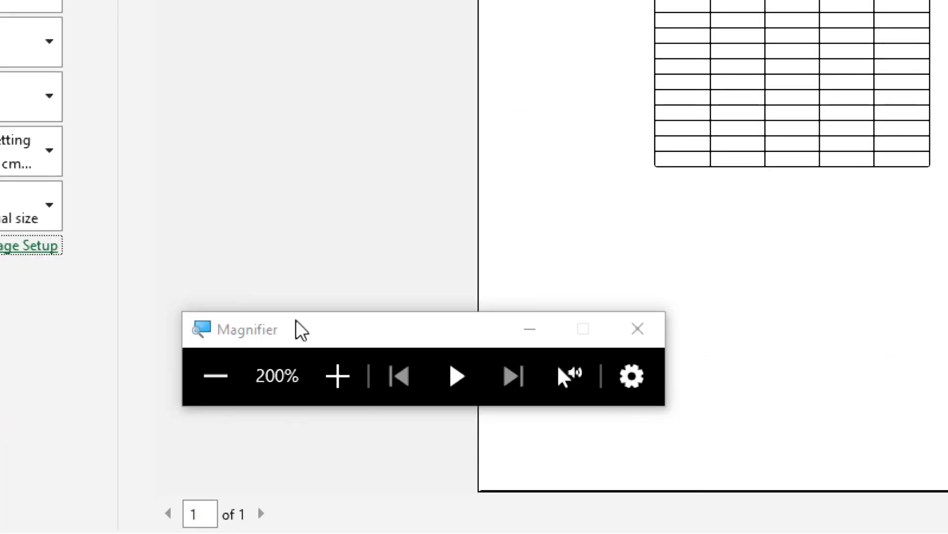
Step: Show the margin guides in the print preview, hide them, and show them again
click(215, 375)
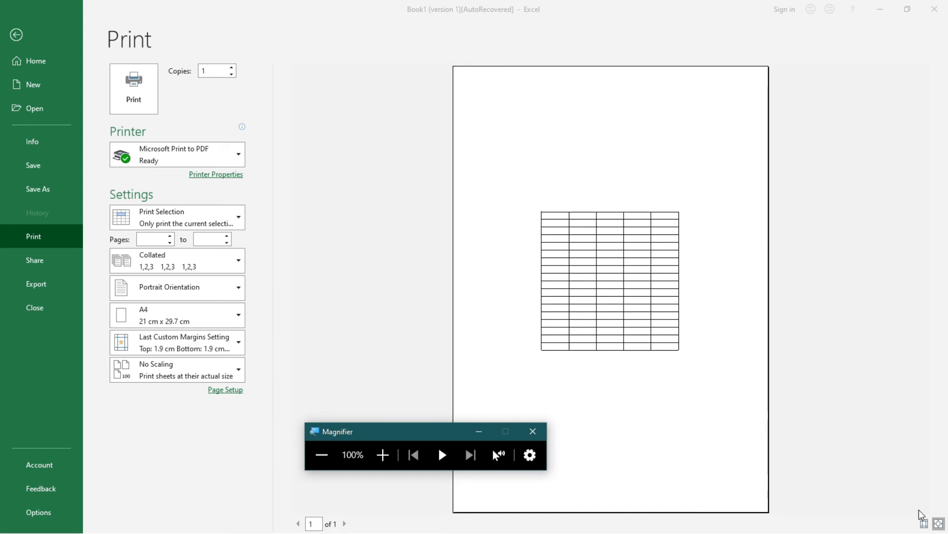
click(923, 525)
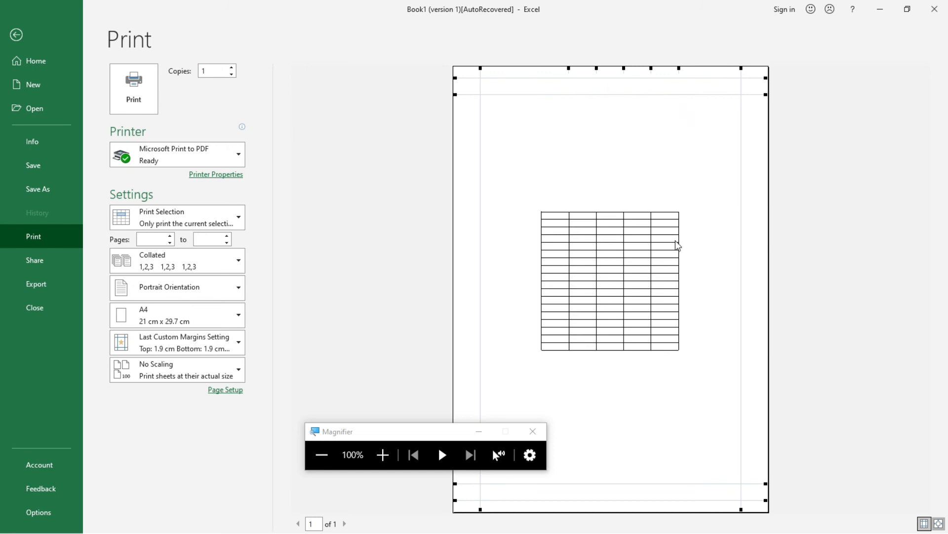
click(383, 455)
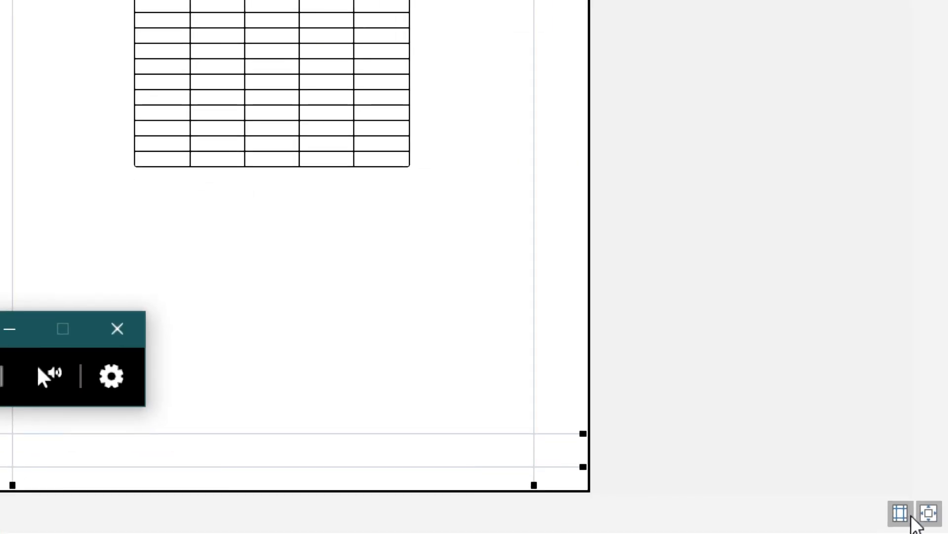
click(903, 517)
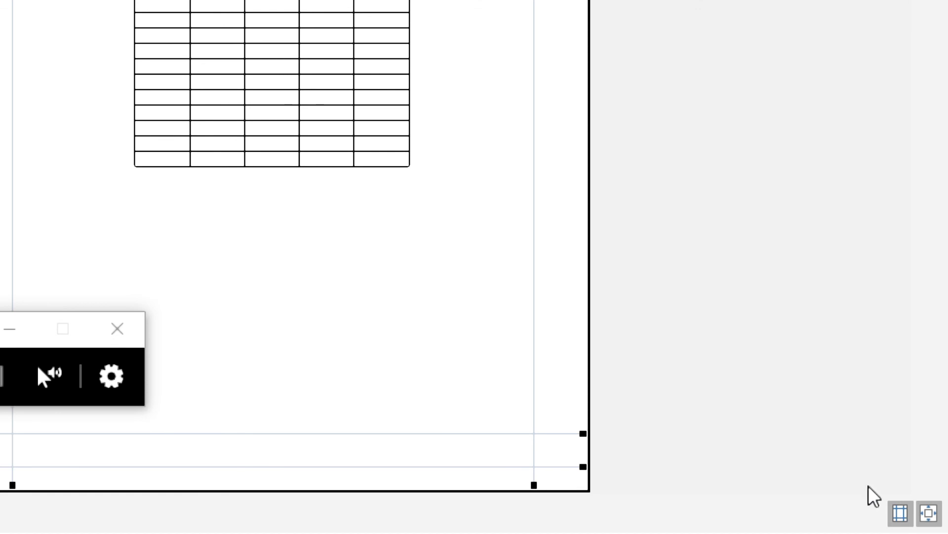
click(908, 517)
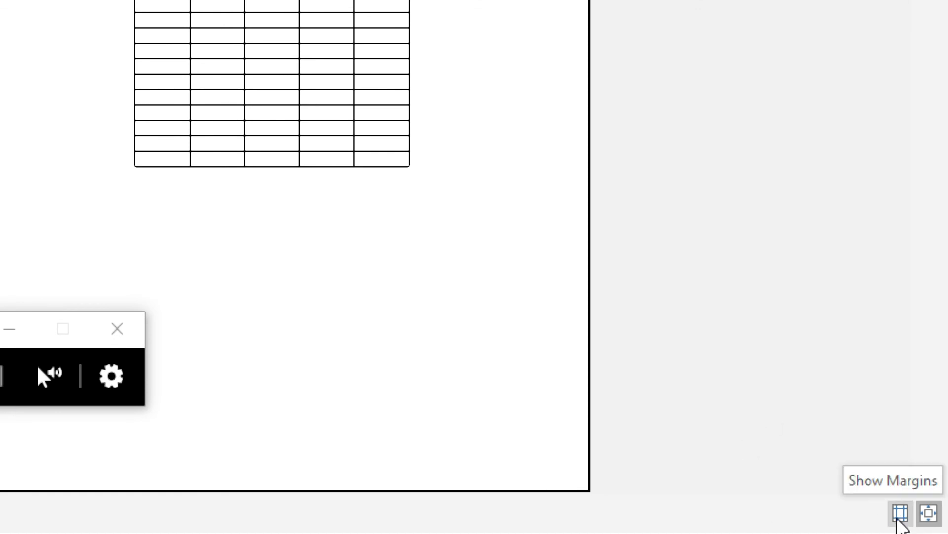
click(900, 513)
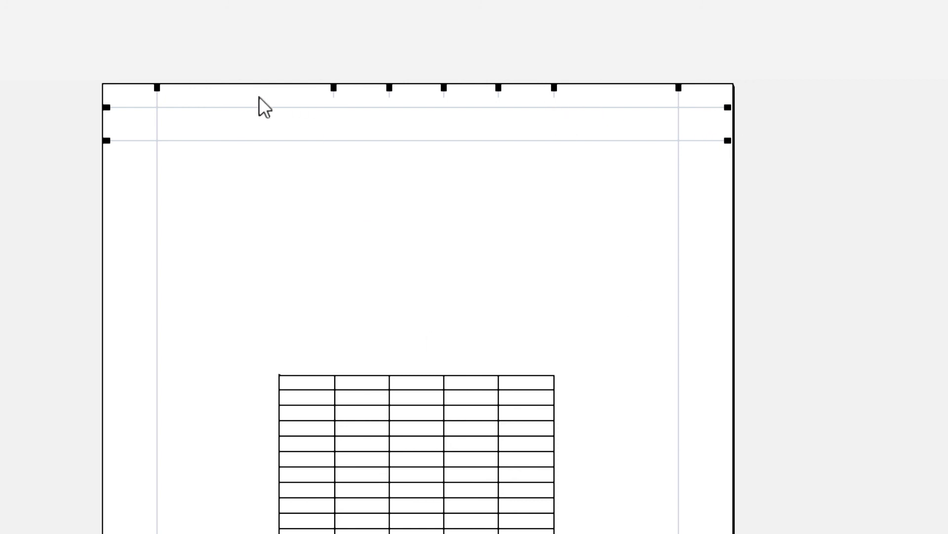
Step: Widen the left page margin by moving its guide inward in the print preview
drag(157, 87, 234, 87)
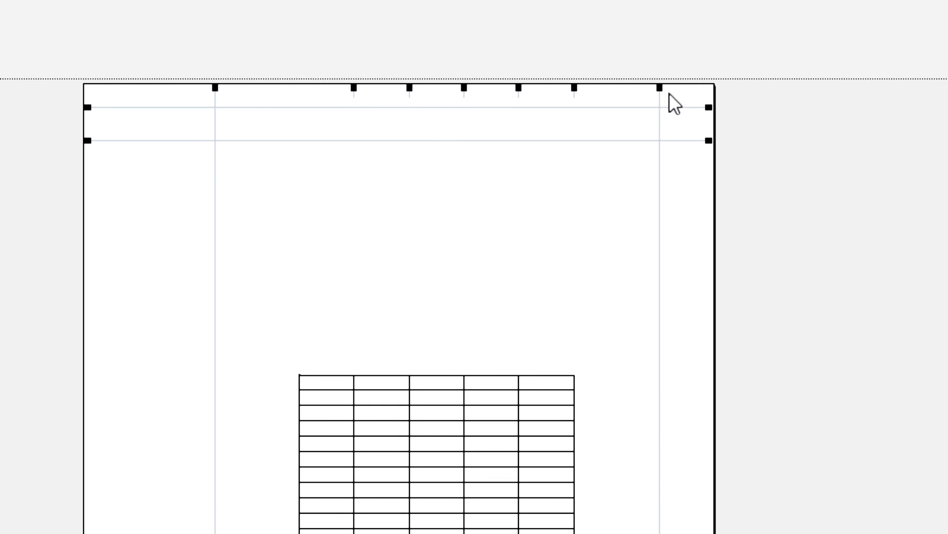
Step: Widen the right page margin in the print preview, and narrow the table's first column while widening its second and last columns
drag(574, 87, 600, 96)
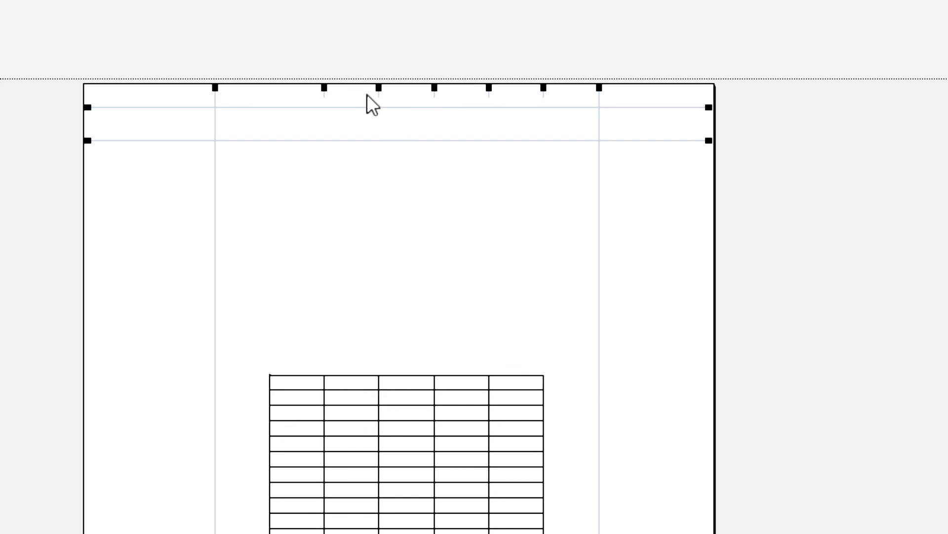
drag(324, 85, 295, 88)
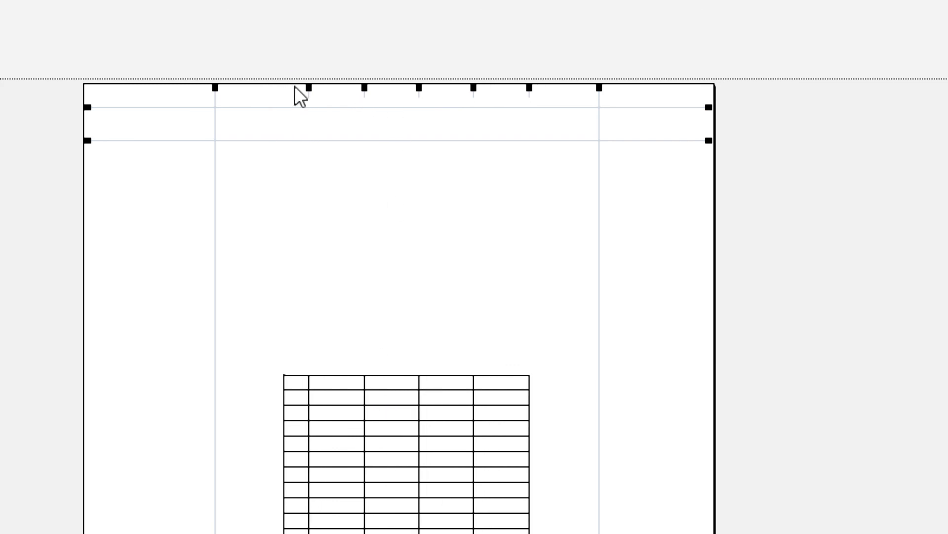
drag(364, 89, 386, 97)
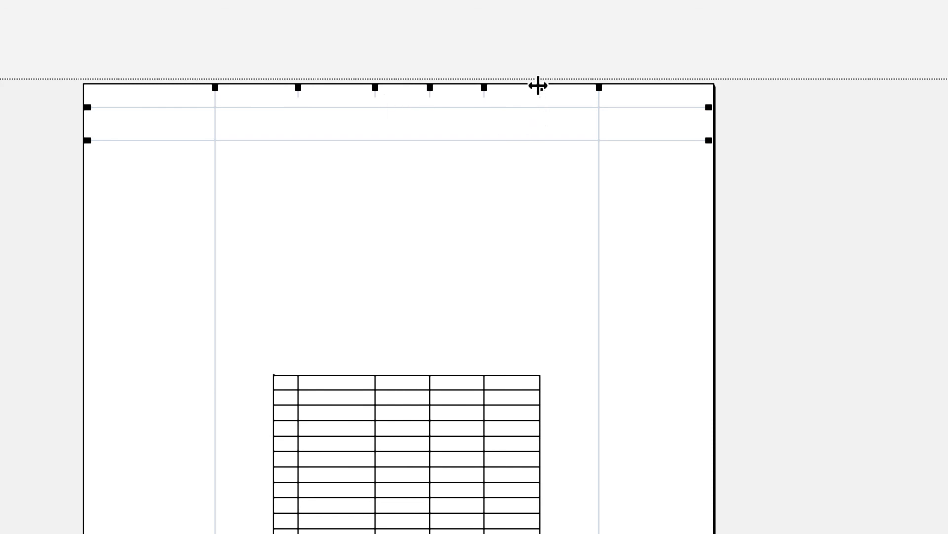
drag(539, 87, 561, 91)
Step: Check the lower part of the previewed page and reduce the screen magnification to 100%
scroll(494, 377, down, 3)
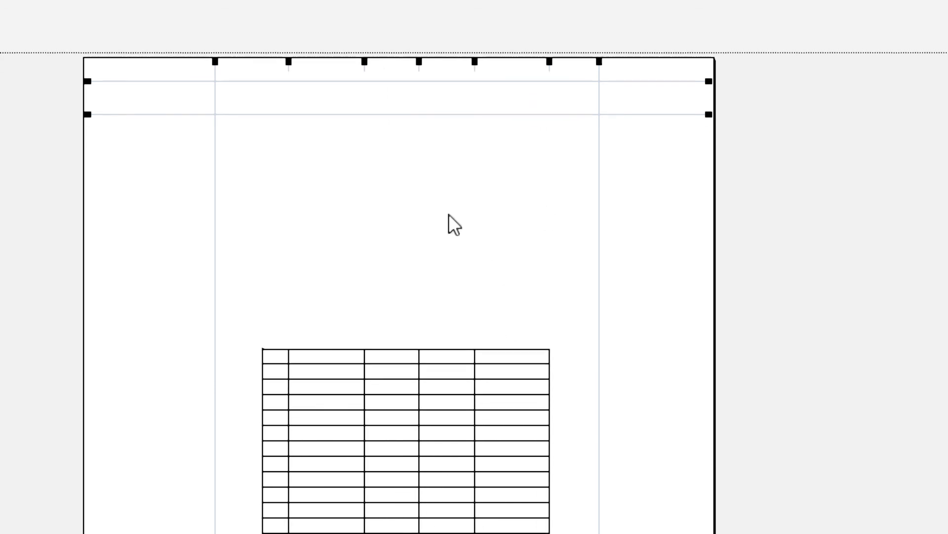
scroll(400, 513, down, 10)
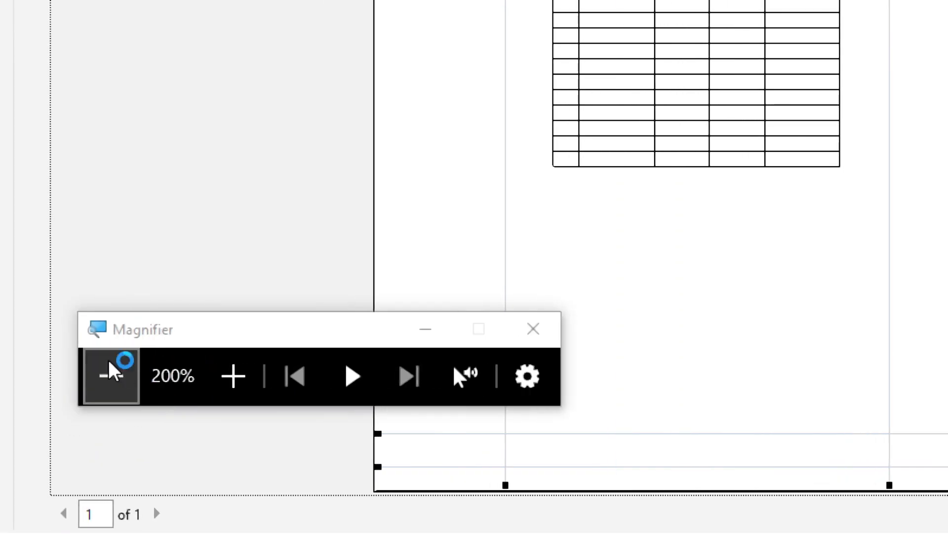
click(105, 374)
click(108, 413)
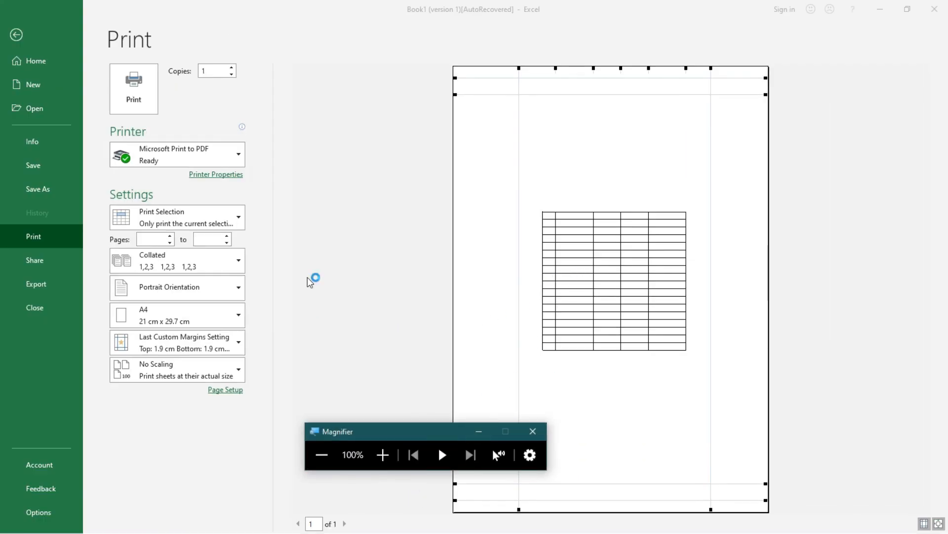
Step: Start printing the selection with Microsoft Print to PDF, move the save dialog aside, and cancel the output
click(149, 94)
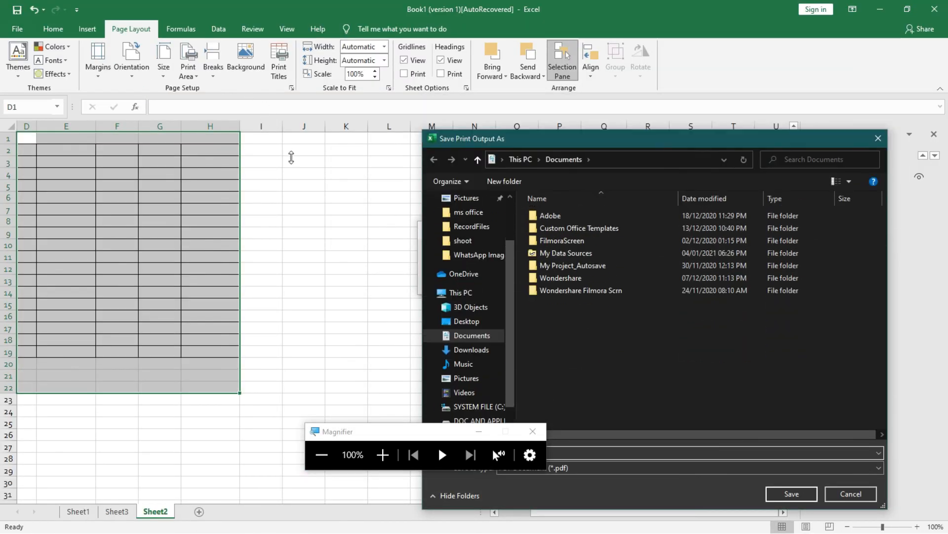
drag(600, 310, 730, 229)
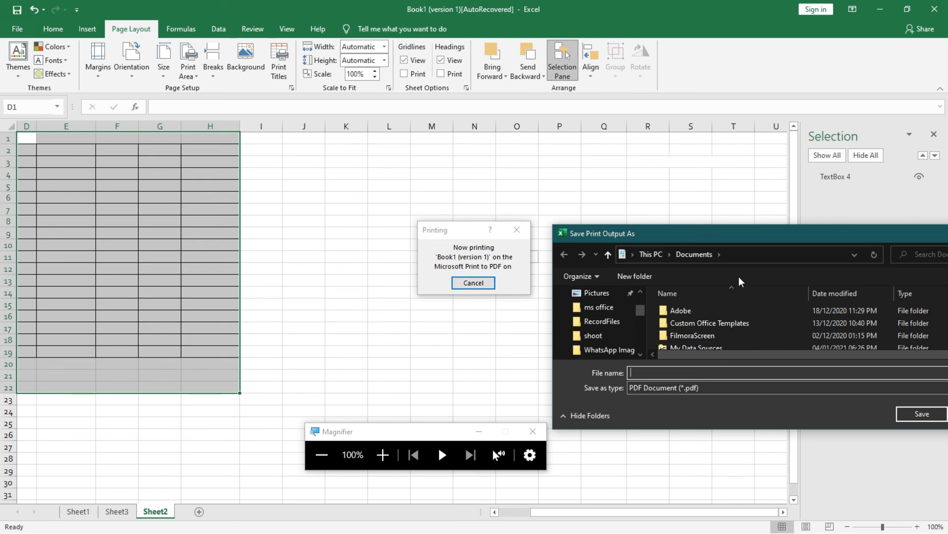
drag(820, 242, 315, 54)
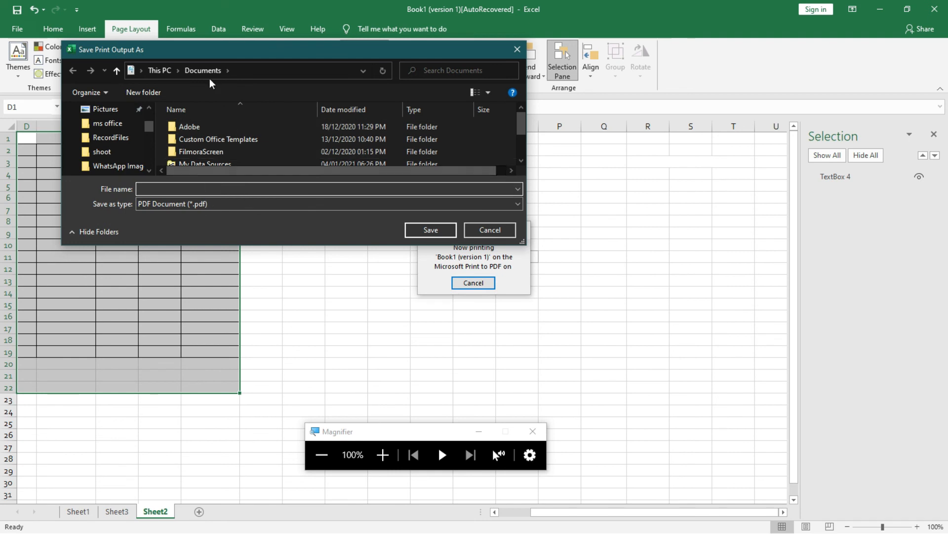
drag(220, 54, 212, 20)
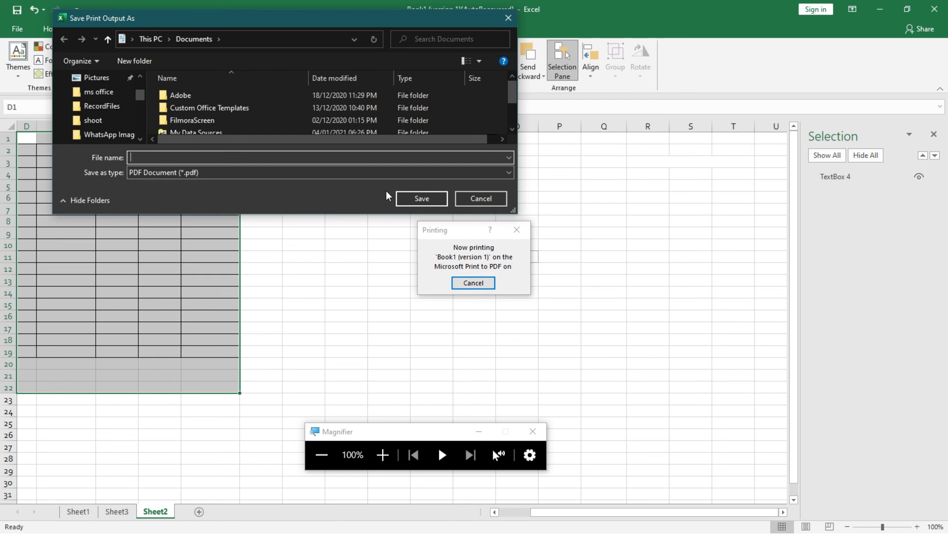
click(477, 198)
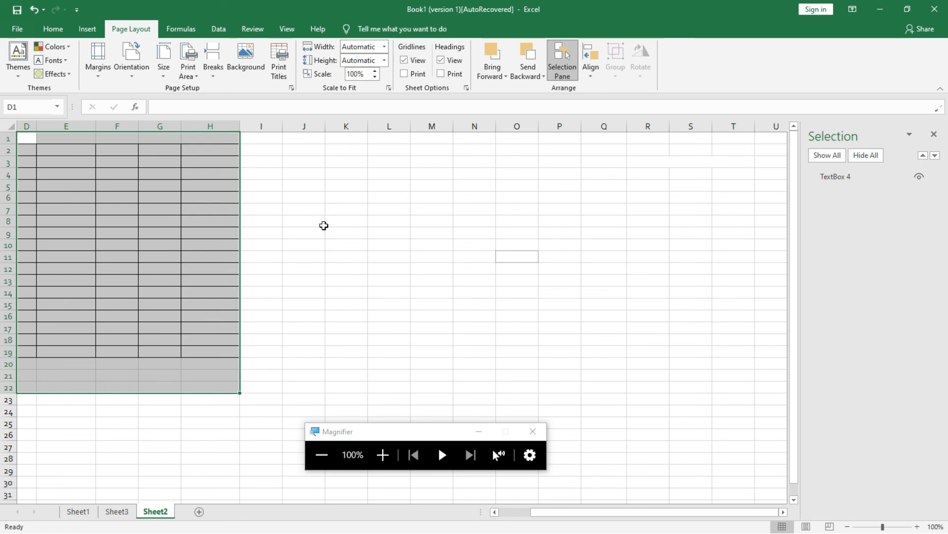
Step: Clear the old selection and select only the bordered table range D2:H19 on Sheet2
click(316, 277)
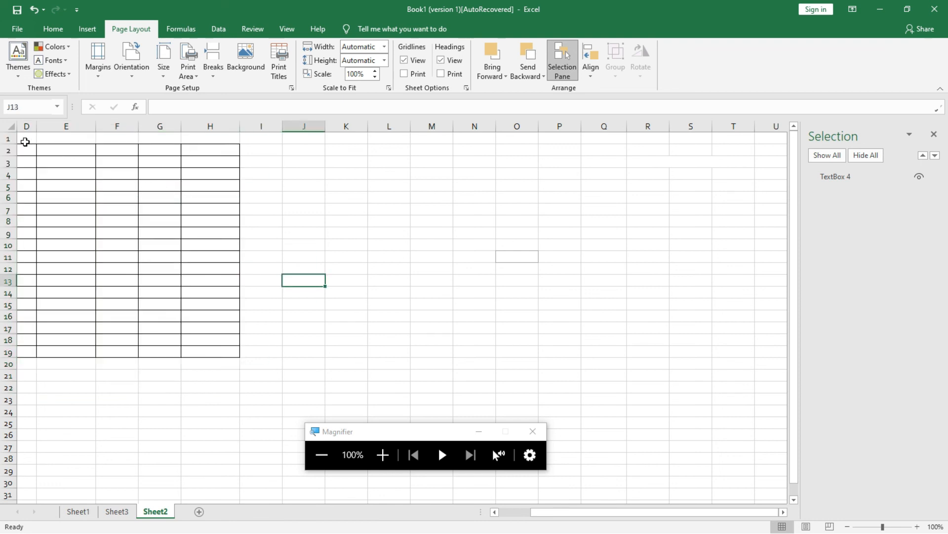
mouse_move(25, 142)
mouse_down()
mouse_move(40, 209)
mouse_move(84, 271)
mouse_move(251, 370)
mouse_move(224, 395)
mouse_up()
click(327, 350)
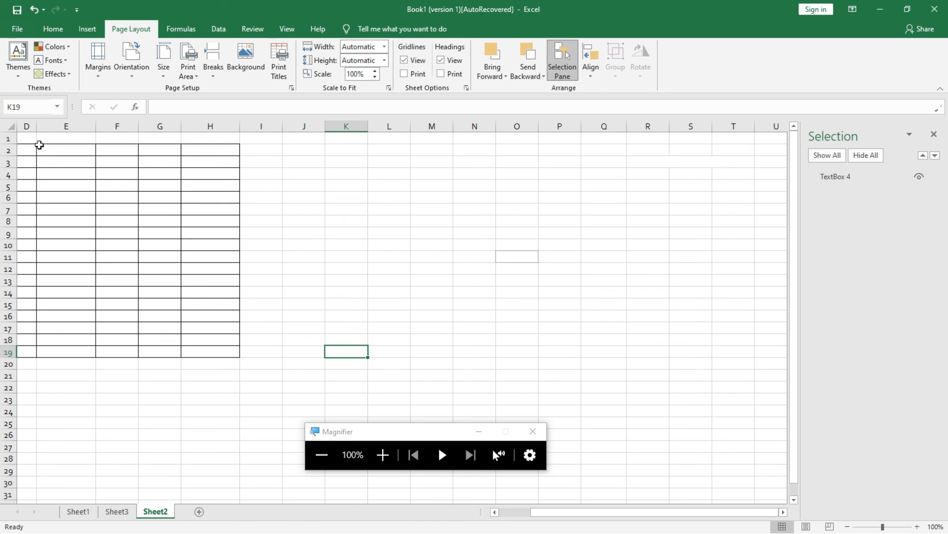
mouse_move(30, 146)
mouse_down()
mouse_move(89, 149)
mouse_move(141, 201)
mouse_move(190, 352)
mouse_up()
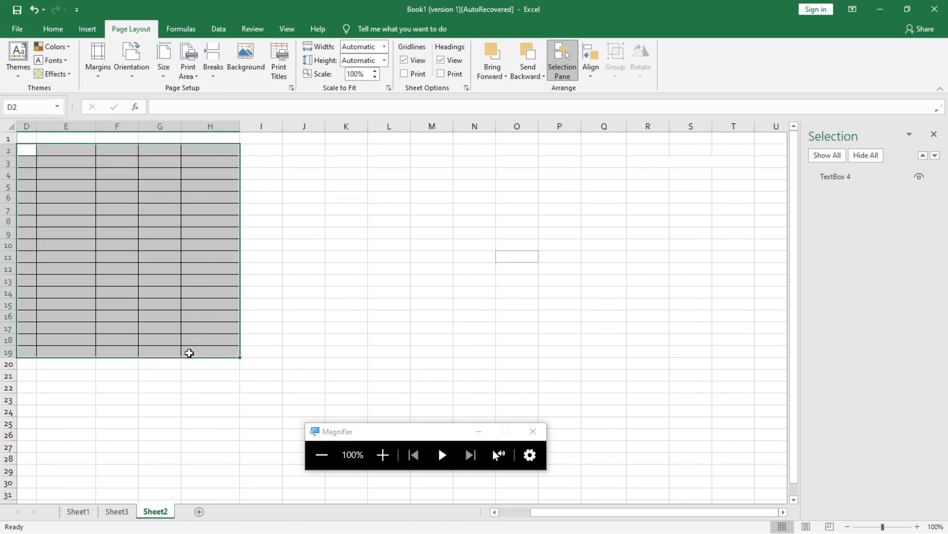
click(337, 338)
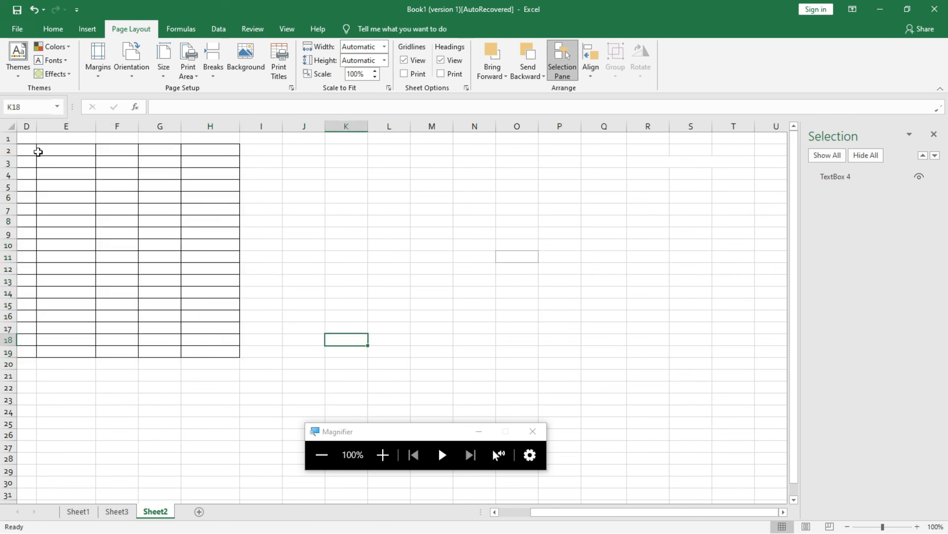
mouse_move(34, 148)
mouse_down()
mouse_move(155, 150)
mouse_move(195, 254)
mouse_move(190, 352)
mouse_up()
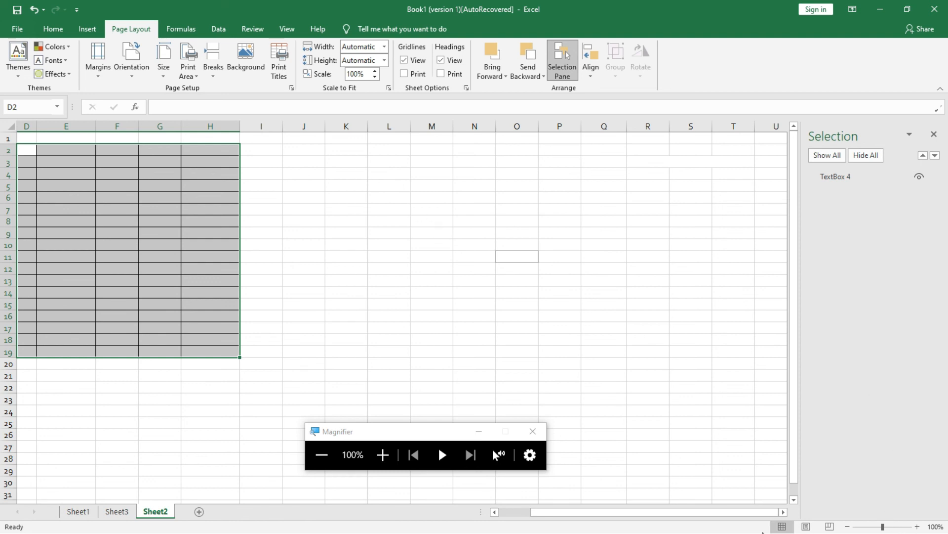
key(super)
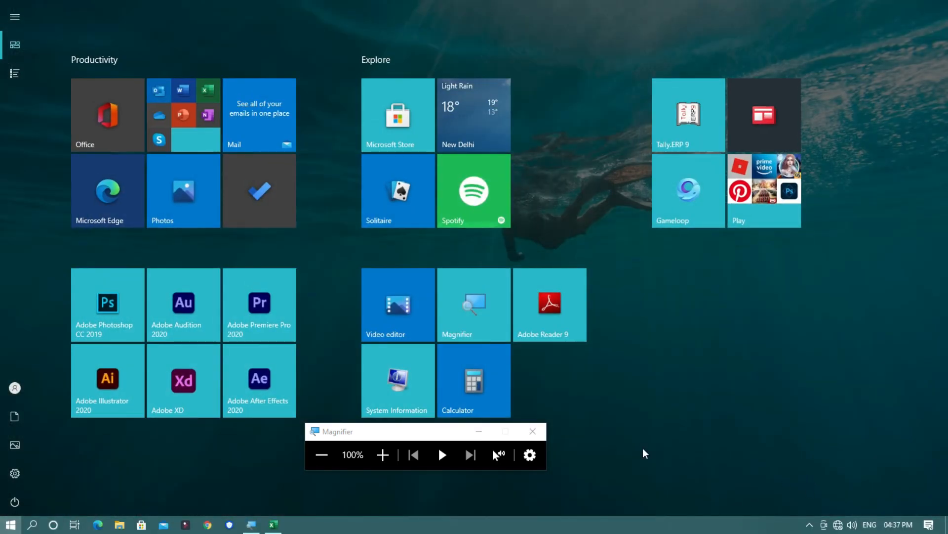
click(809, 525)
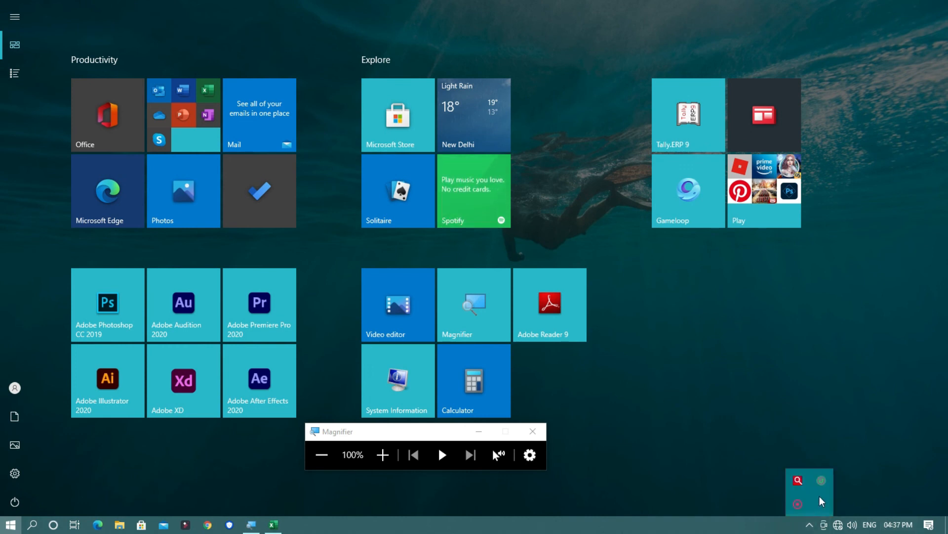